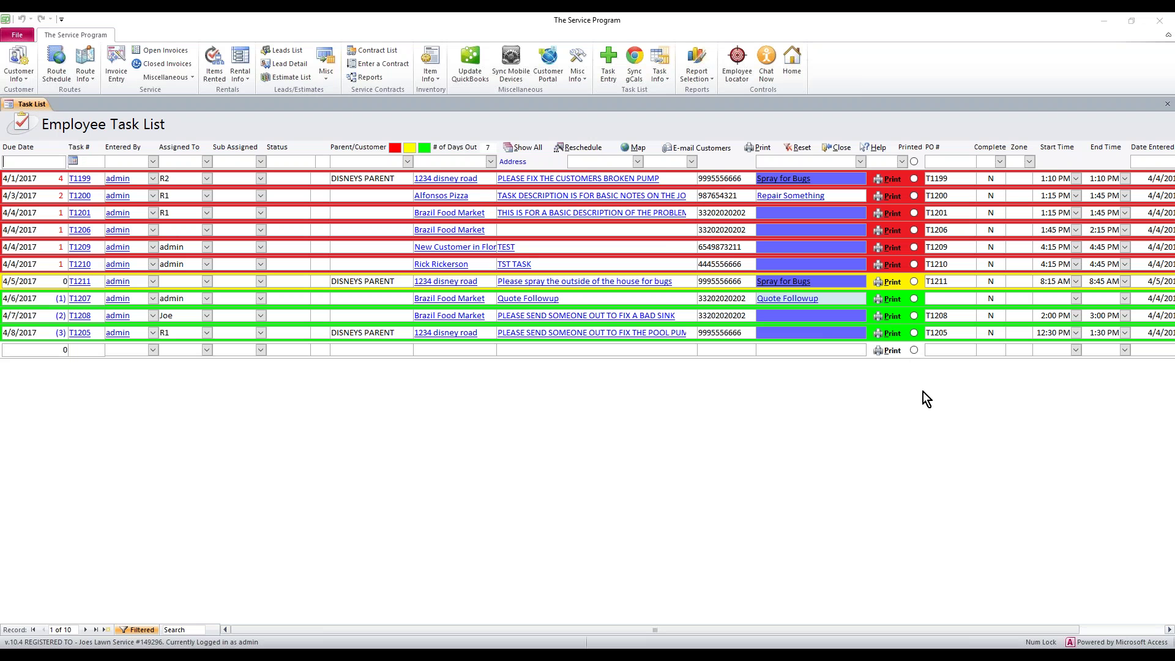
Start a new task entry from the ribbon to get a blank Task Detail form
left_click(611, 61)
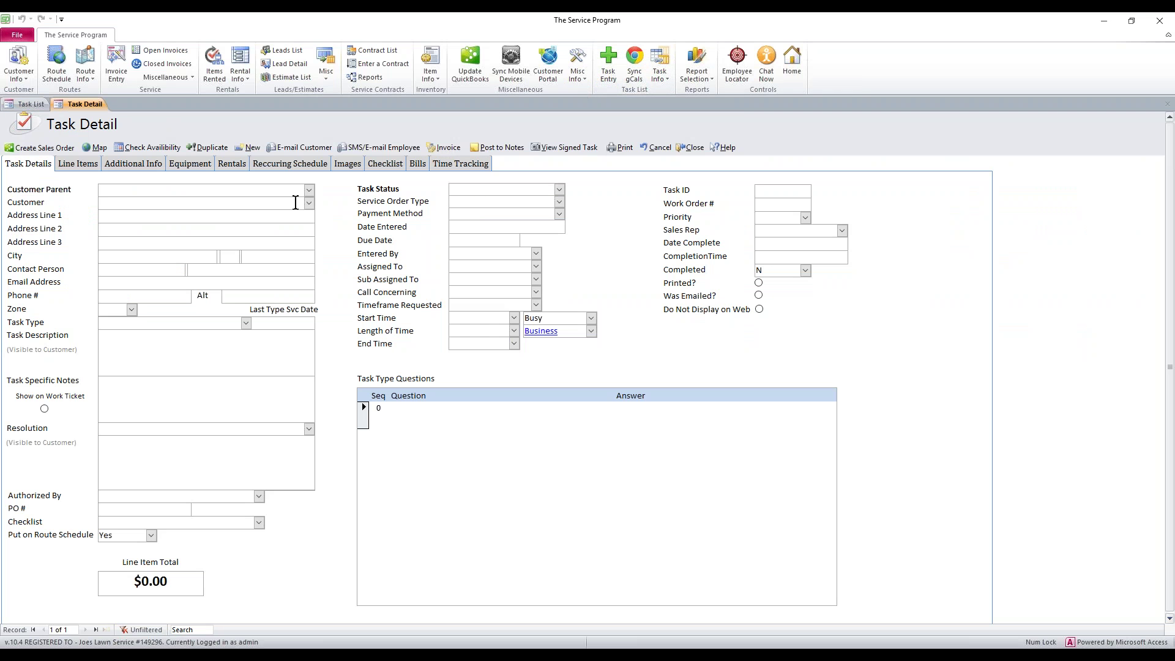
Select Alfonsos Pizza as the customer, then browse the task types without picking one
left_click(309, 202)
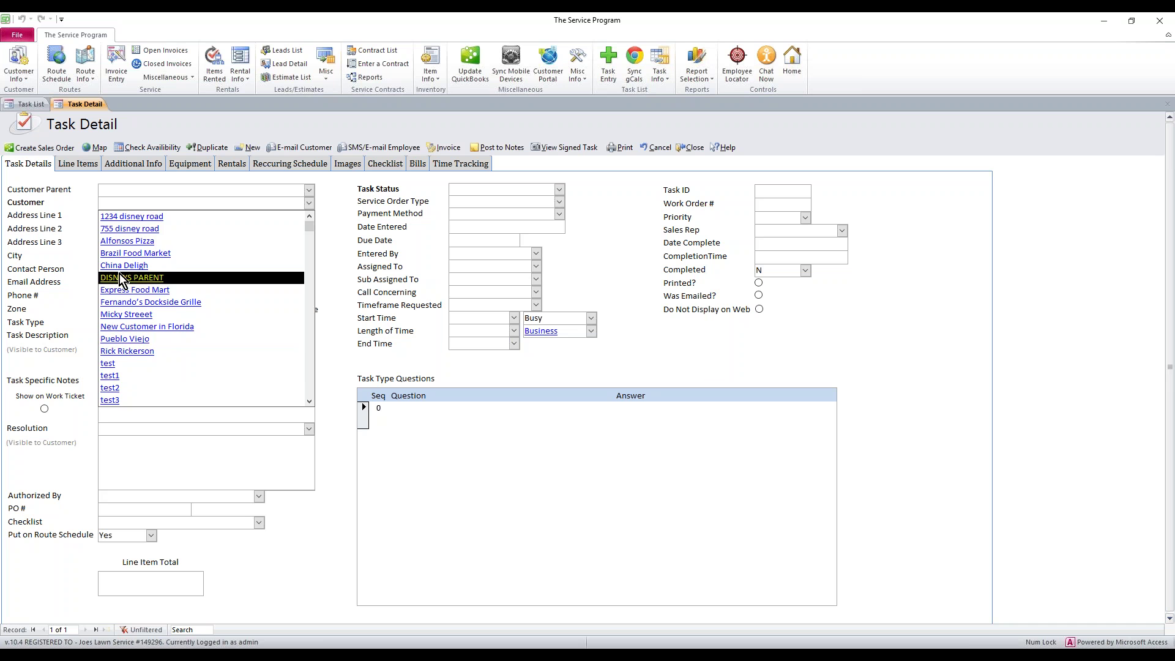
left_click(128, 241)
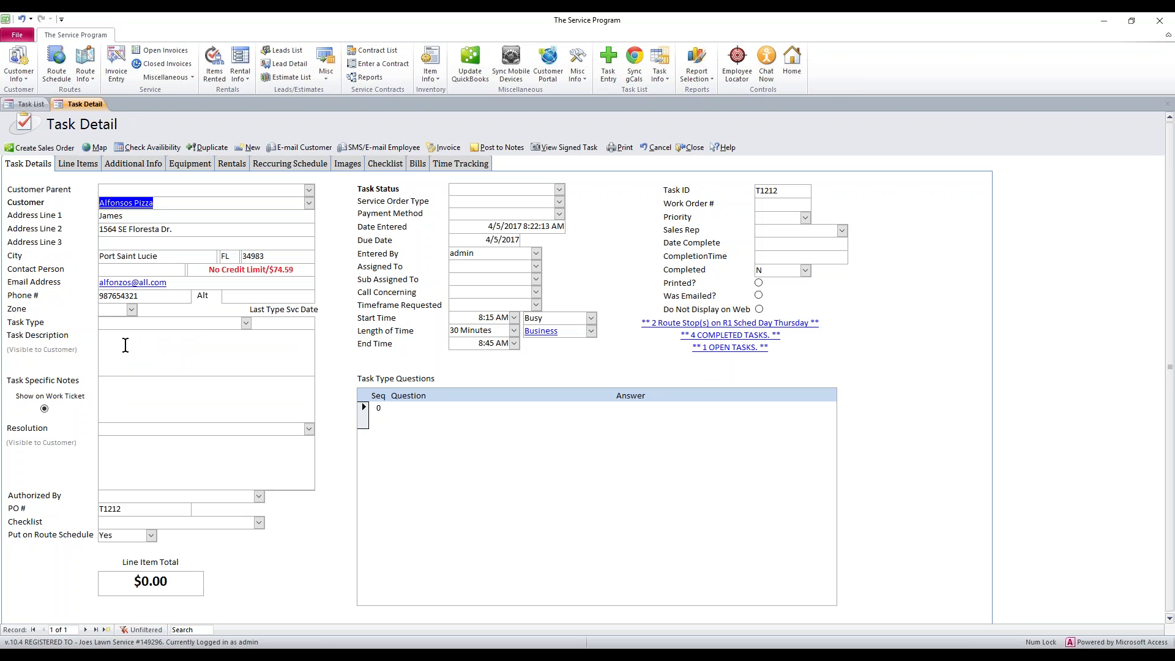
left_click(195, 323)
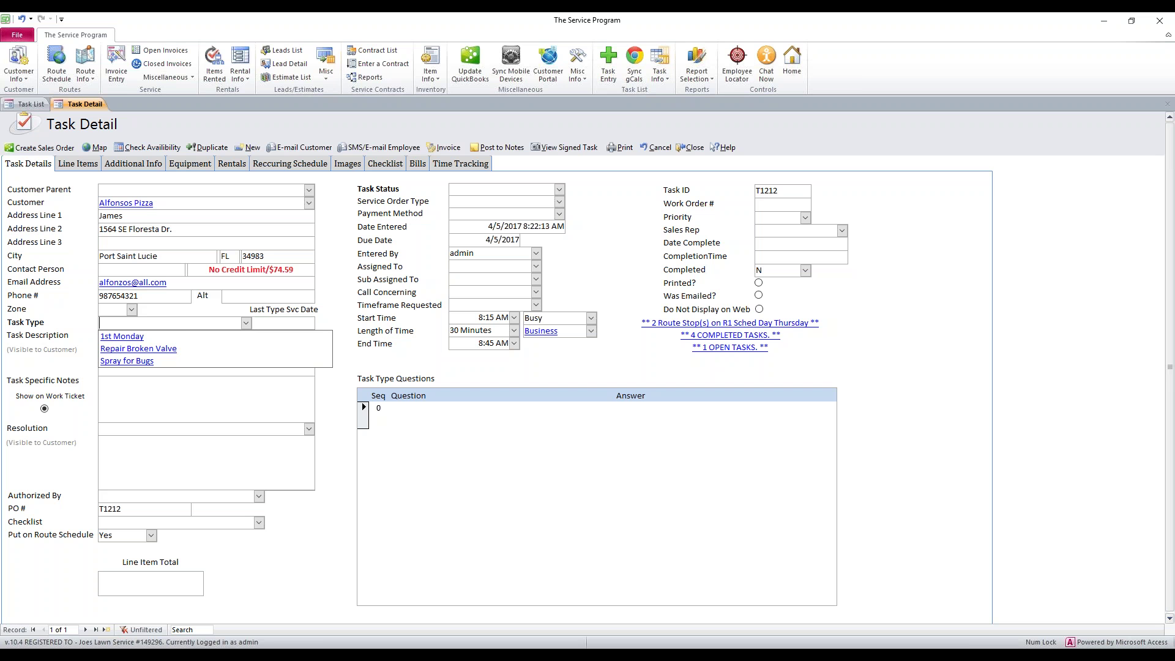
left_click(185, 326)
left_click(245, 323)
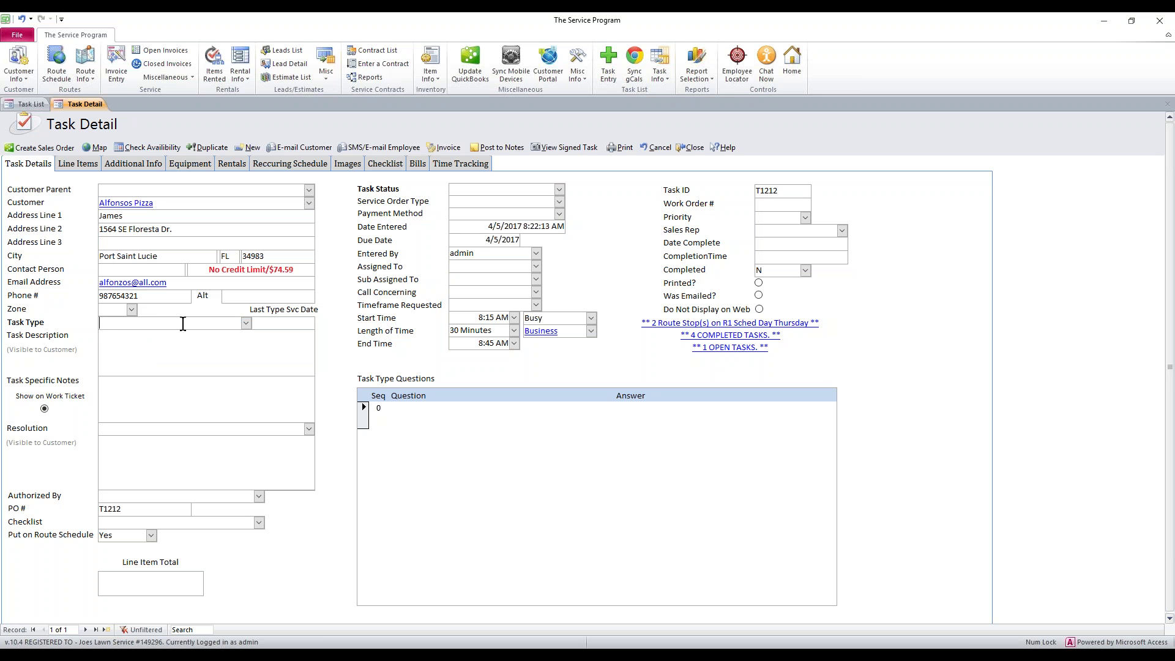
Enter 'send someone out to mow the lawn' as the task type, without the trailing period
type("send someone out to mow the lawn.")
key("BackSpace")
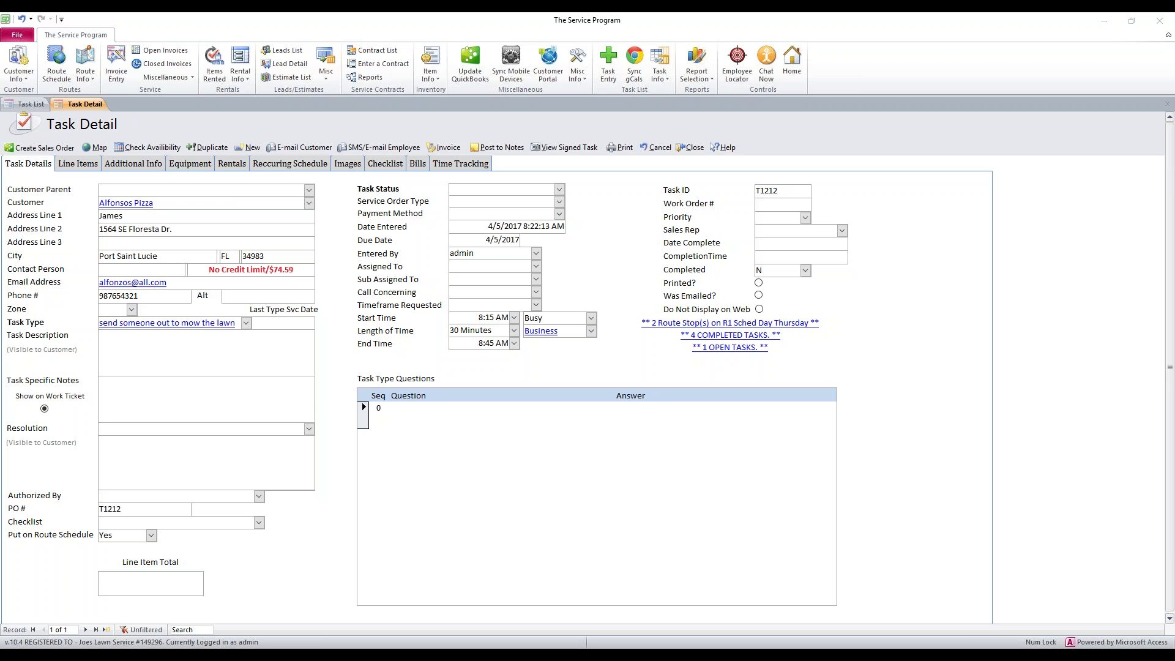
key("Return")
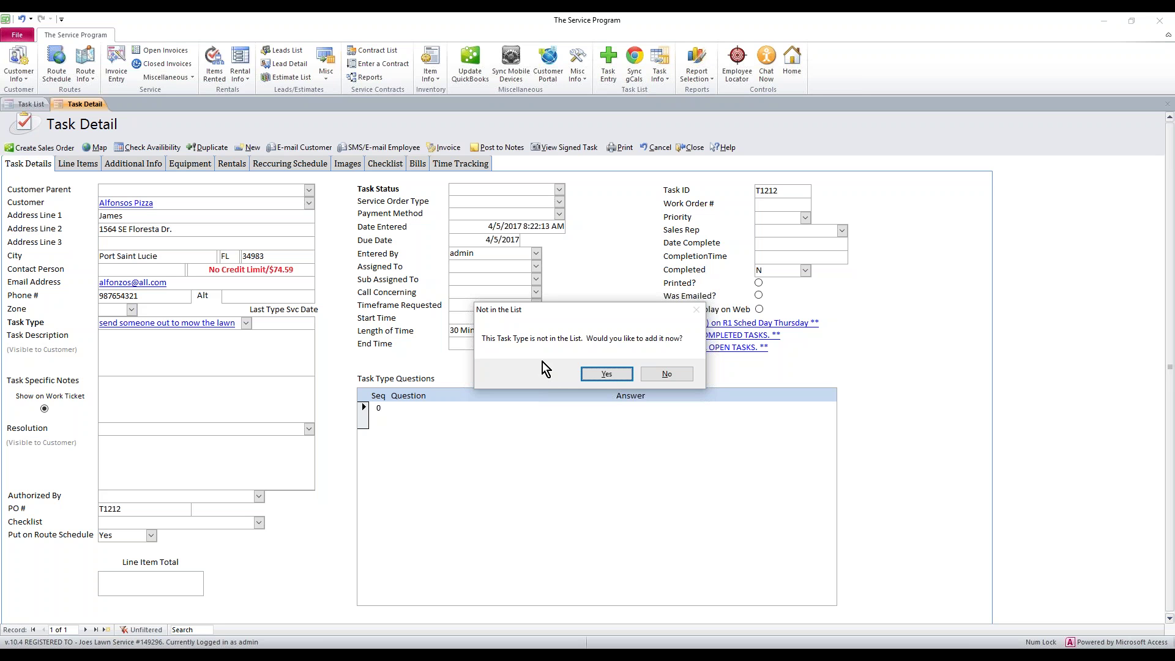
Confirm adding 'send someone out to mow the lawn' as a new task type and keep it selected
left_click(608, 375)
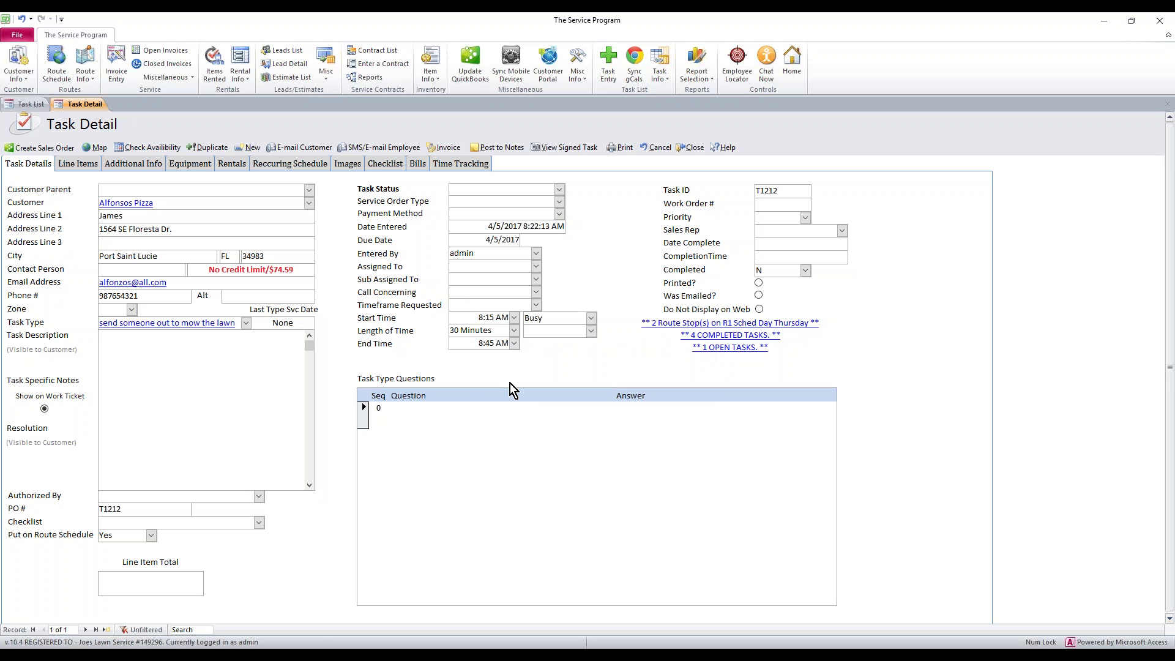
left_click(246, 323)
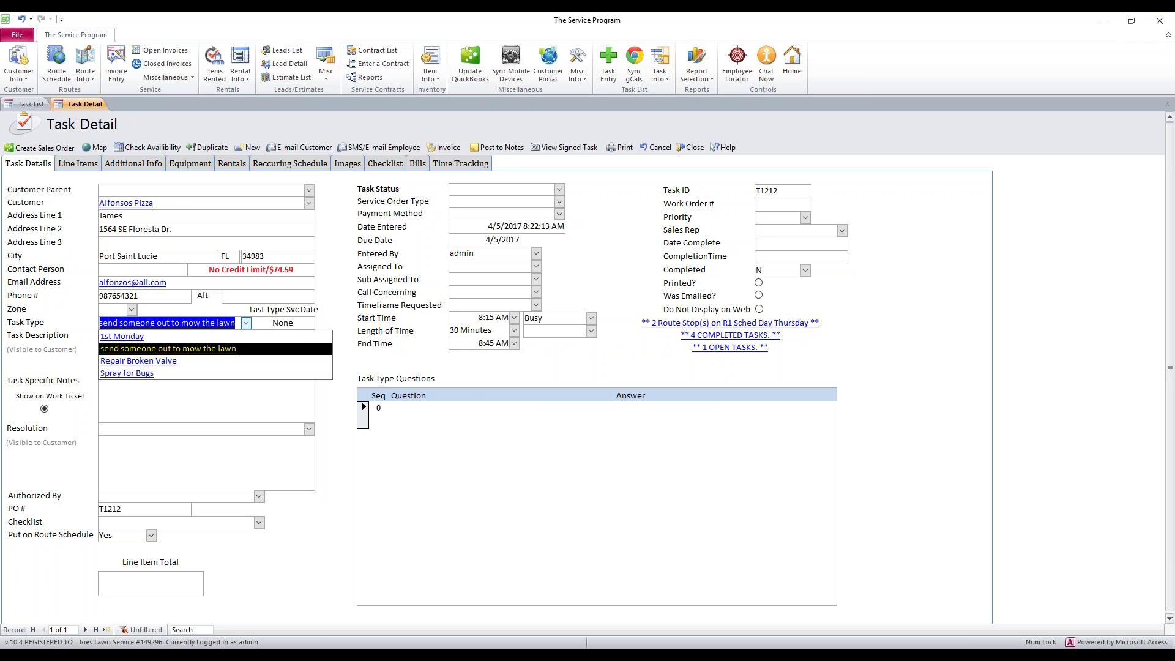
left_click(168, 349)
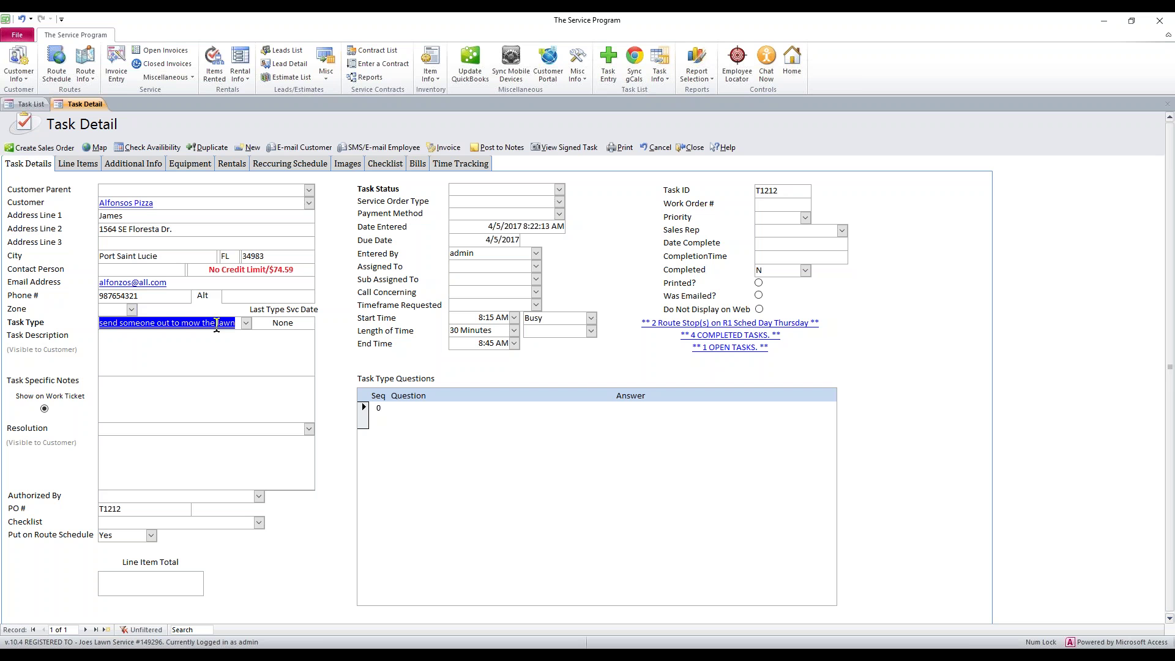
left_click_drag(238, 323, 87, 328)
left_click(209, 322)
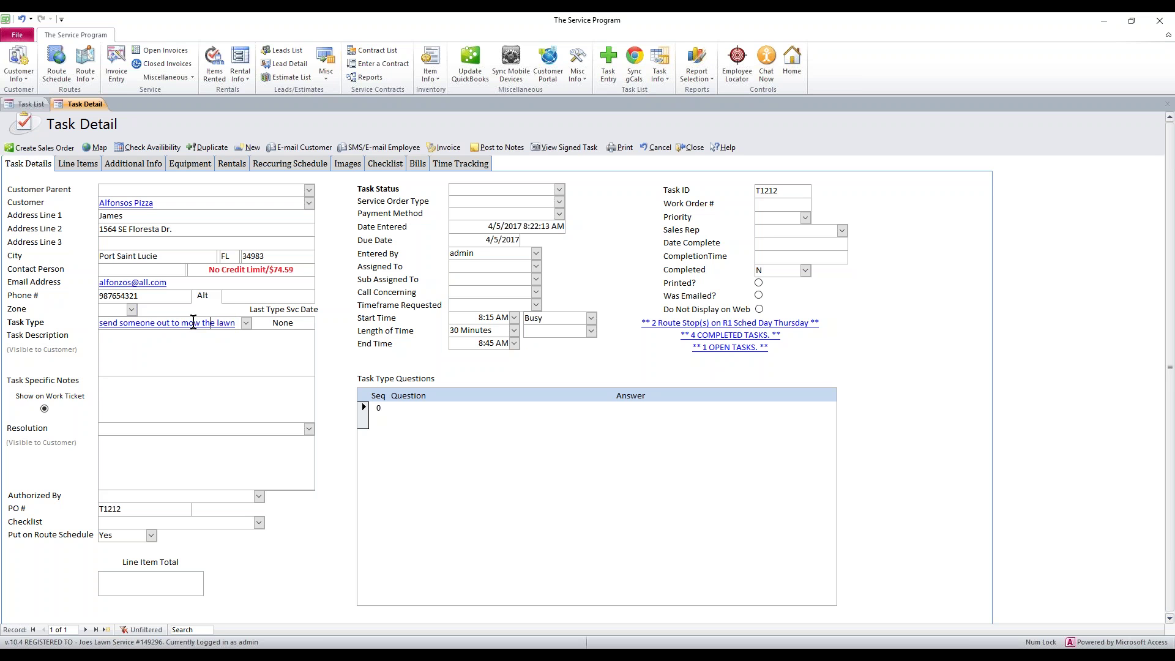
Open the Task Type List from the Task Type field and delete the 1st Monday task type
double_click(193, 323)
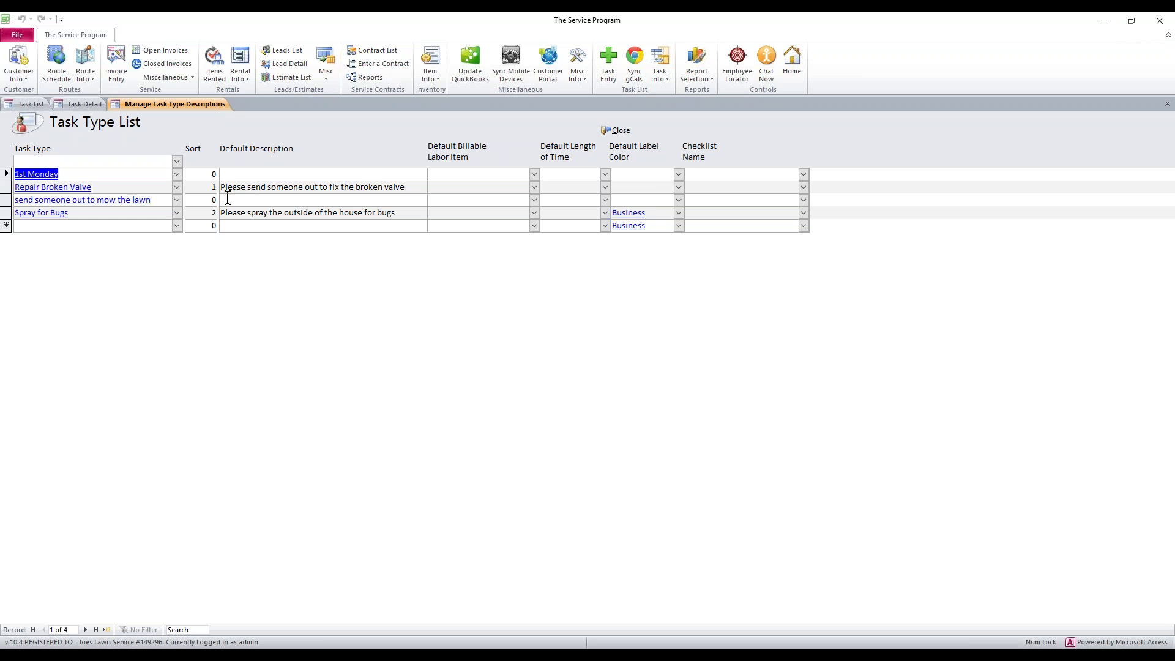
left_click(8, 175)
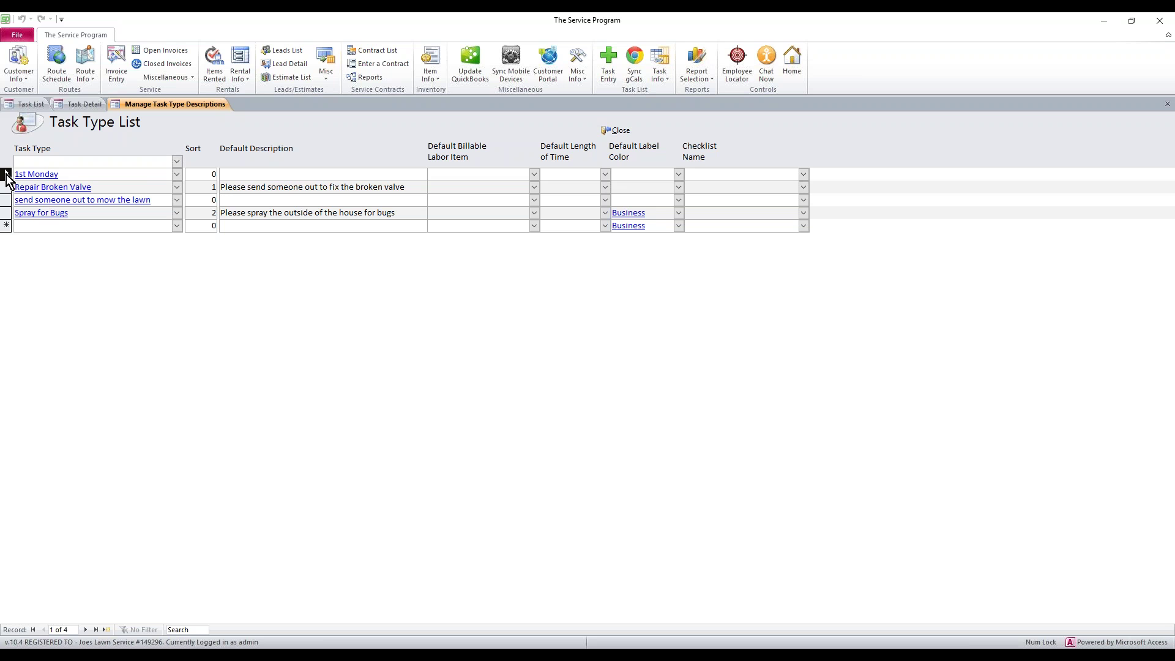
key("Delete")
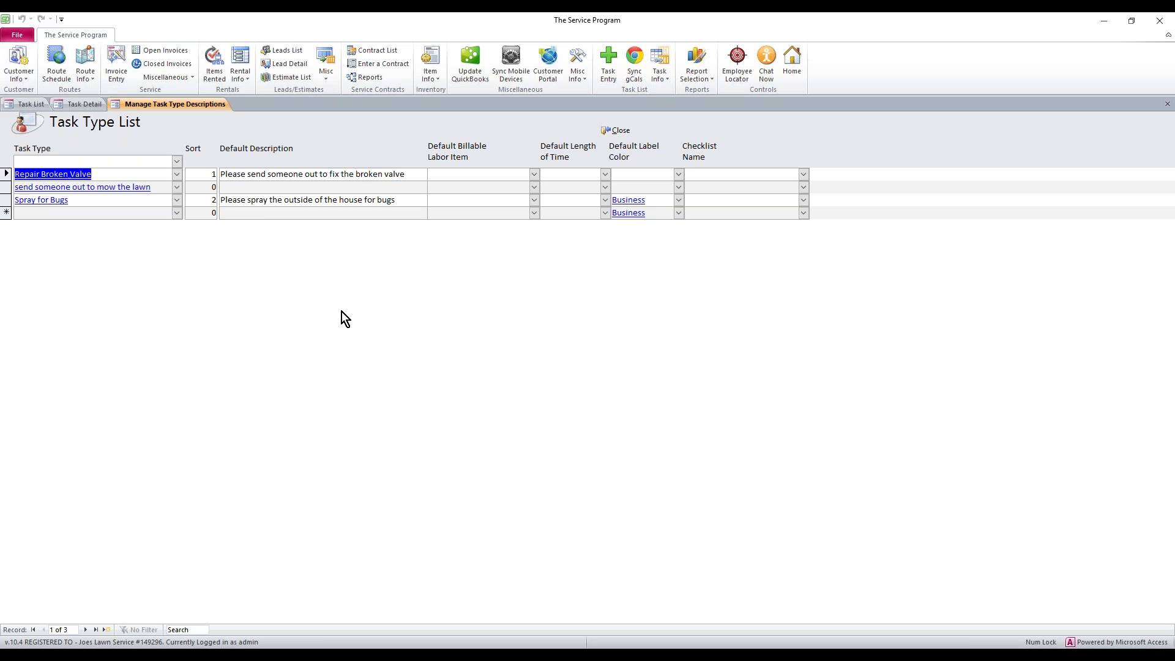
left_click(233, 186)
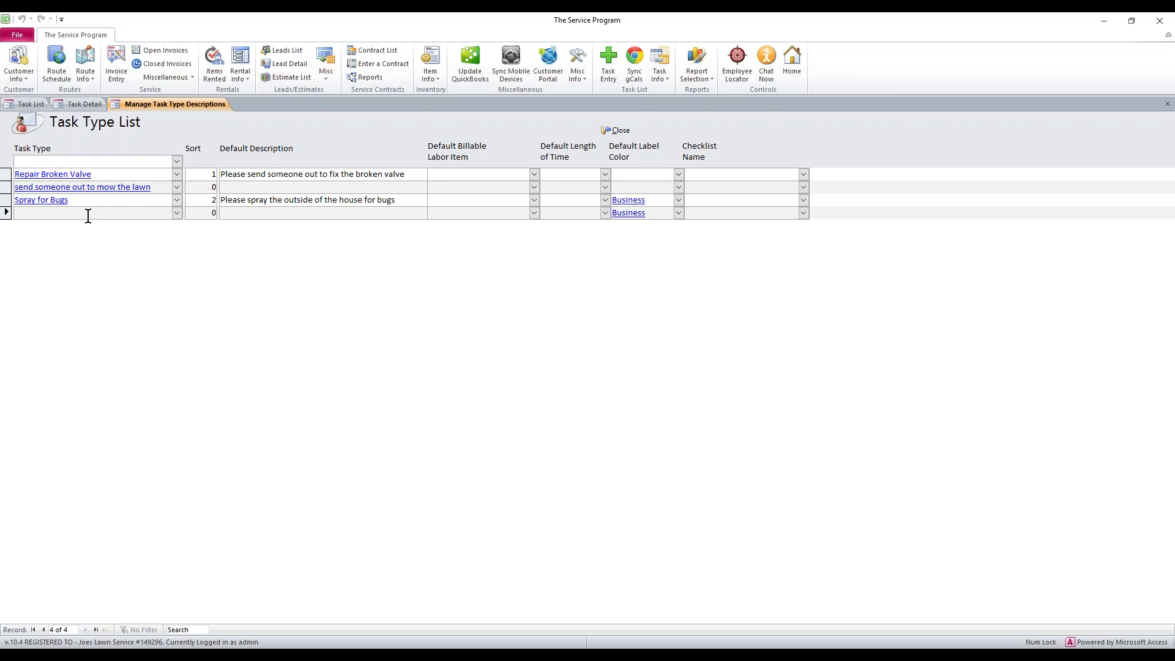
Add task type 'Please send someone to weedwack the lawn', sort 3, description 'The lawn was not weed wacked, need someone to come back out'
type("Please send someon")
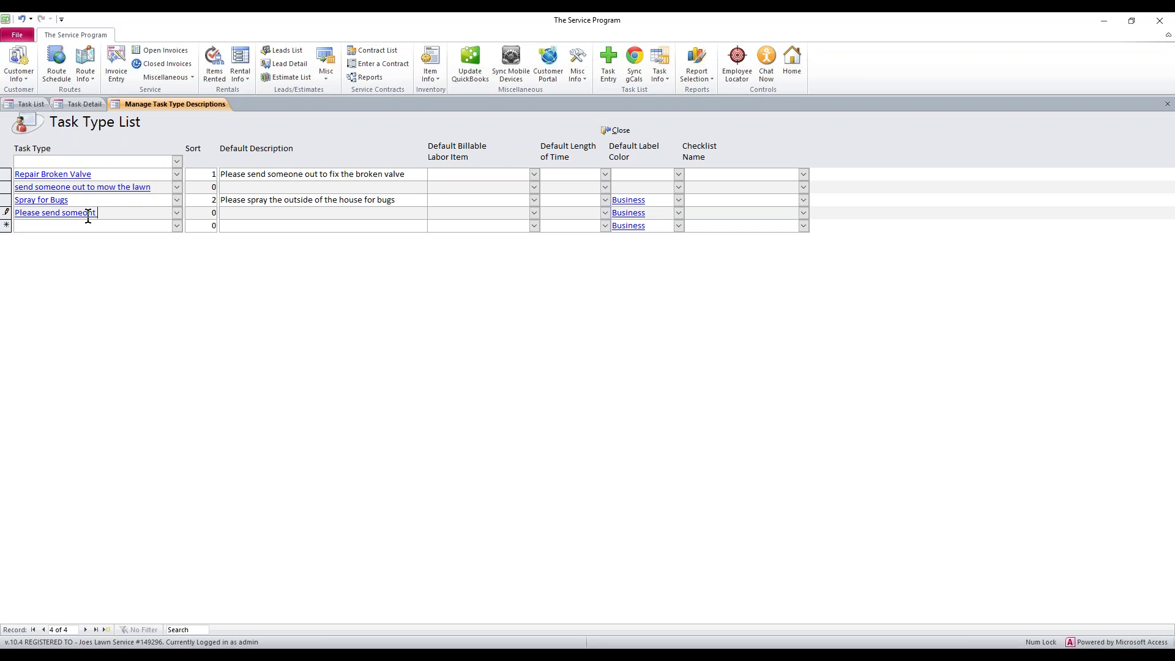
type("e to weedwack the lawn")
key("Tab")
left_click(176, 175)
left_click(177, 175)
left_click(198, 212)
type("3")
left_click(260, 212)
type("The lawn was no")
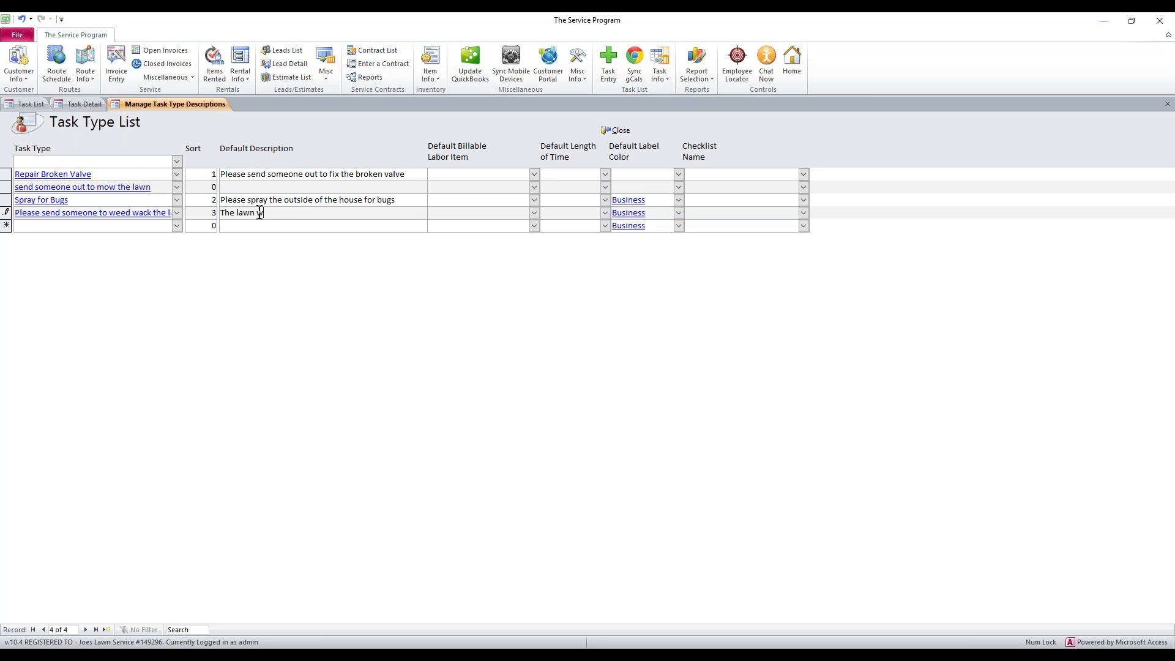
type("t weed wacked, need someone to come back out")
key("Tab")
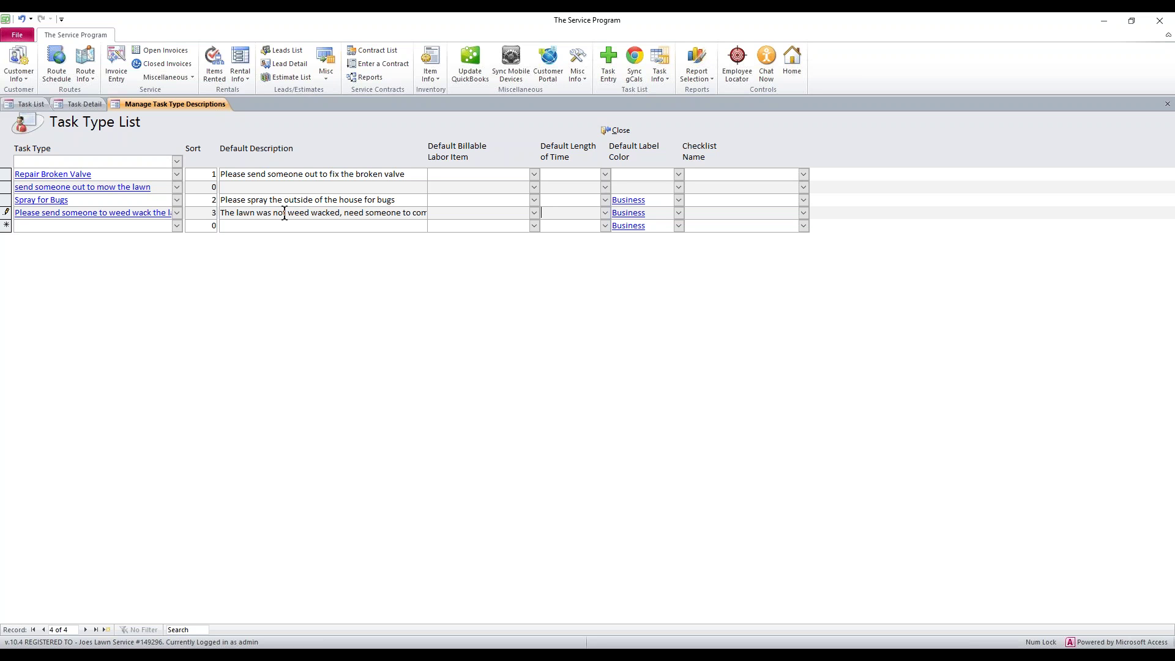
left_click_drag(228, 212, 405, 226)
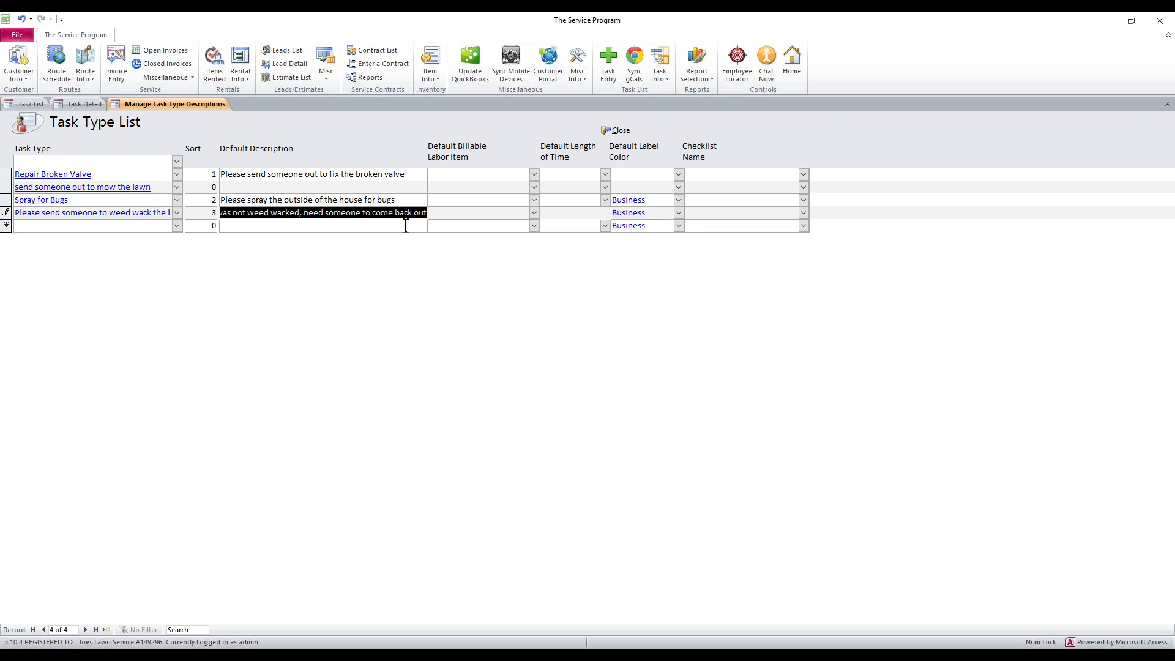
left_click(625, 132)
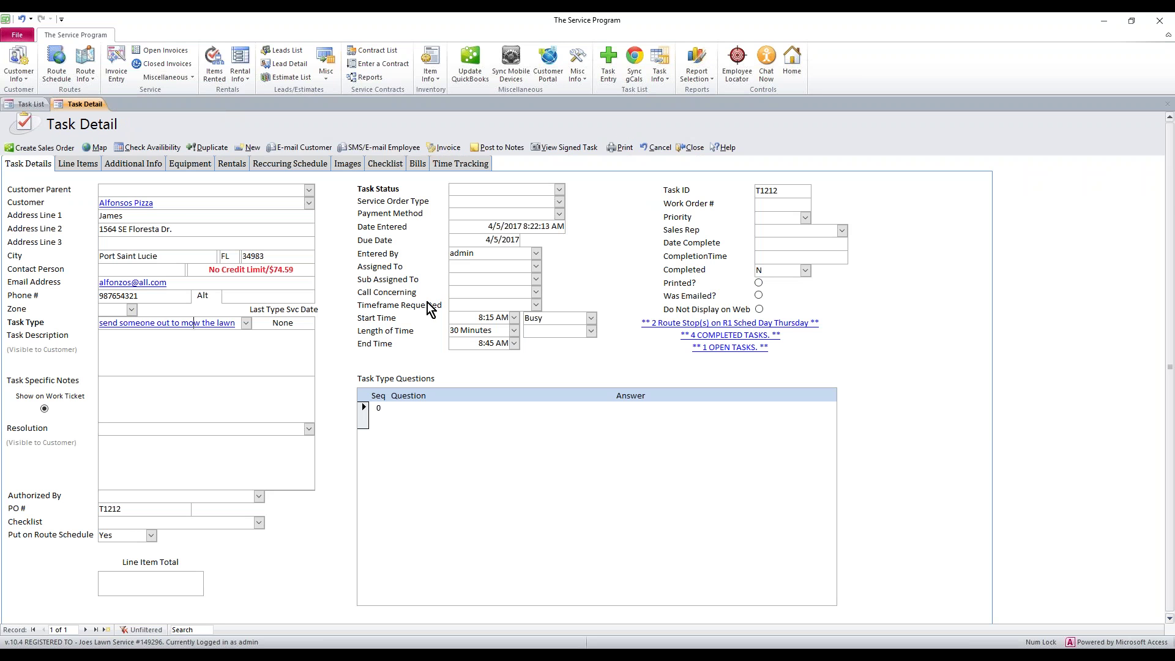
Close the task form, briefly open and close task T1205, then start another new task
left_click(690, 148)
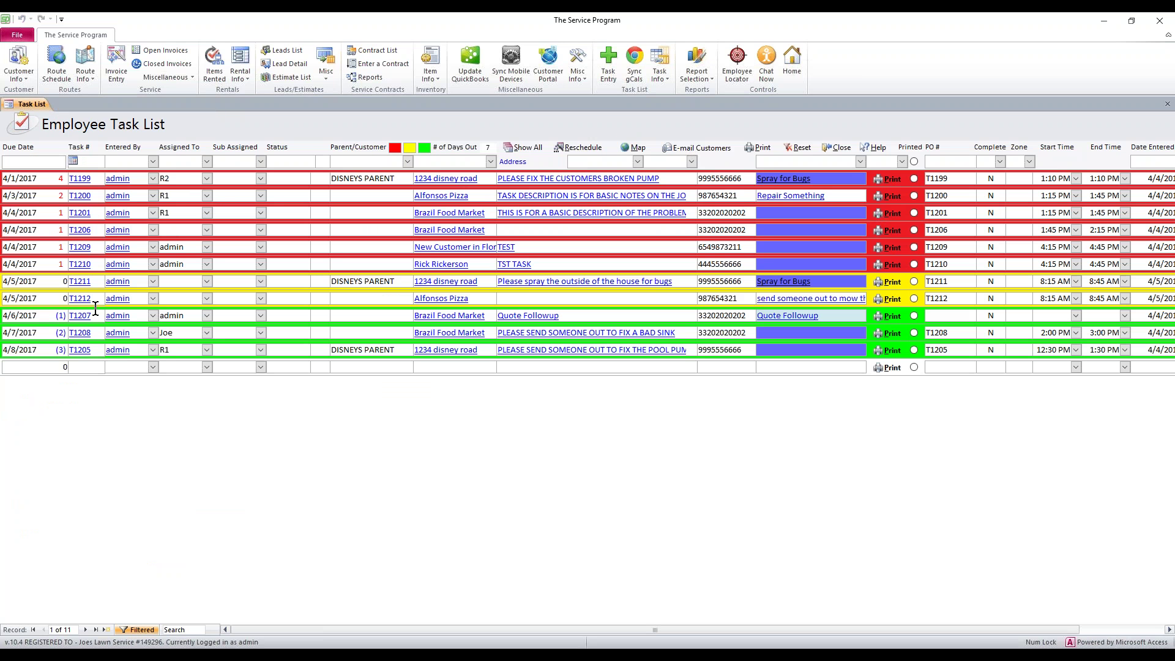
left_click(79, 350)
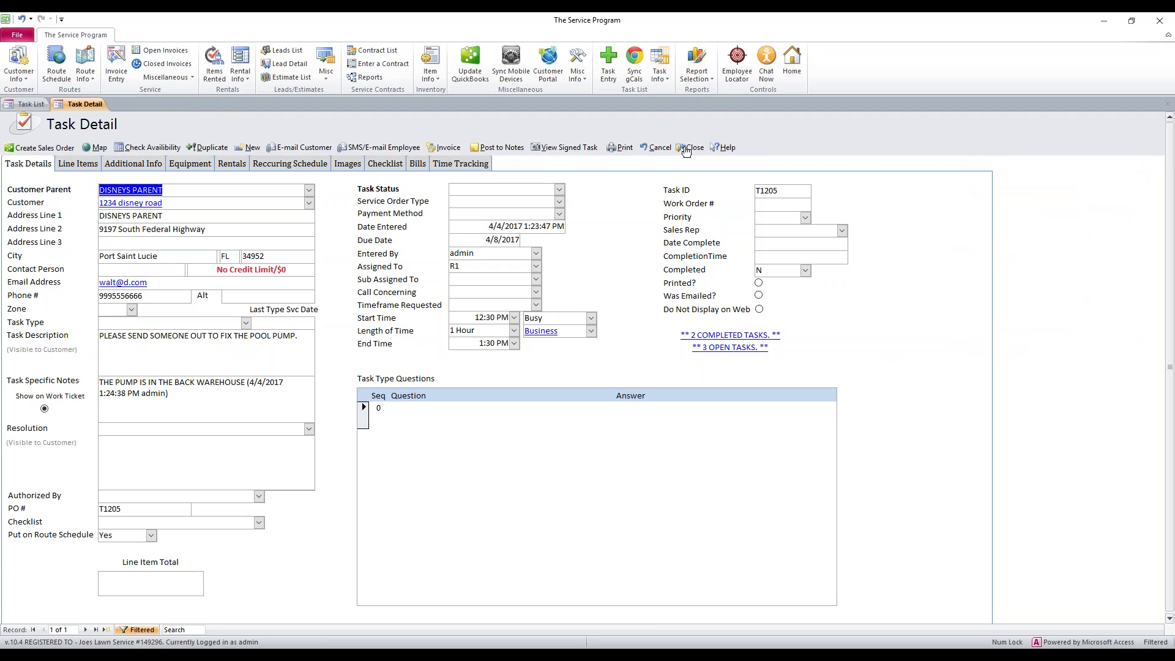
left_click(686, 148)
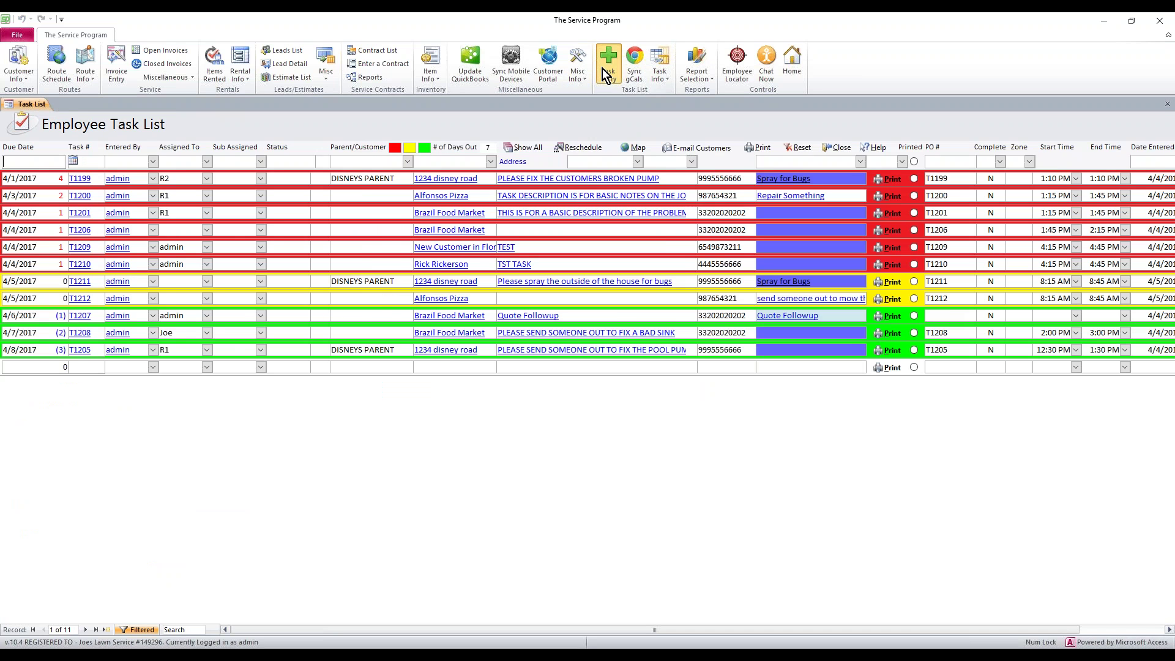
left_click(602, 69)
Give task T1213 the 1234 disney road customer and the weed-wacking task type, then close it
left_click(310, 203)
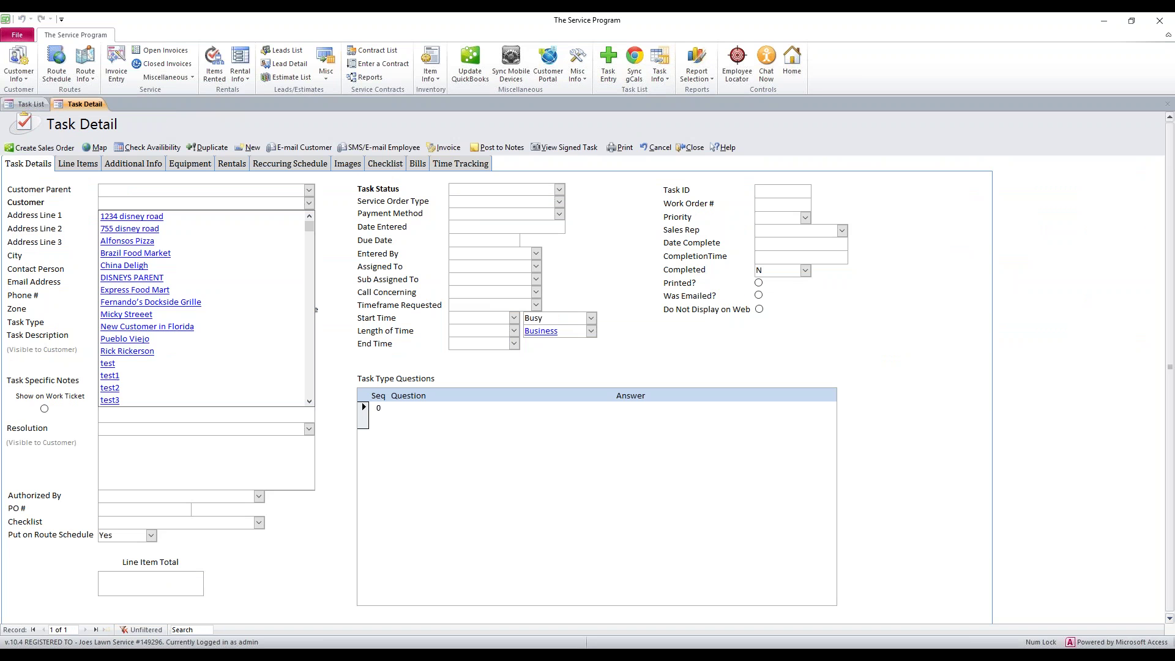
left_click(135, 216)
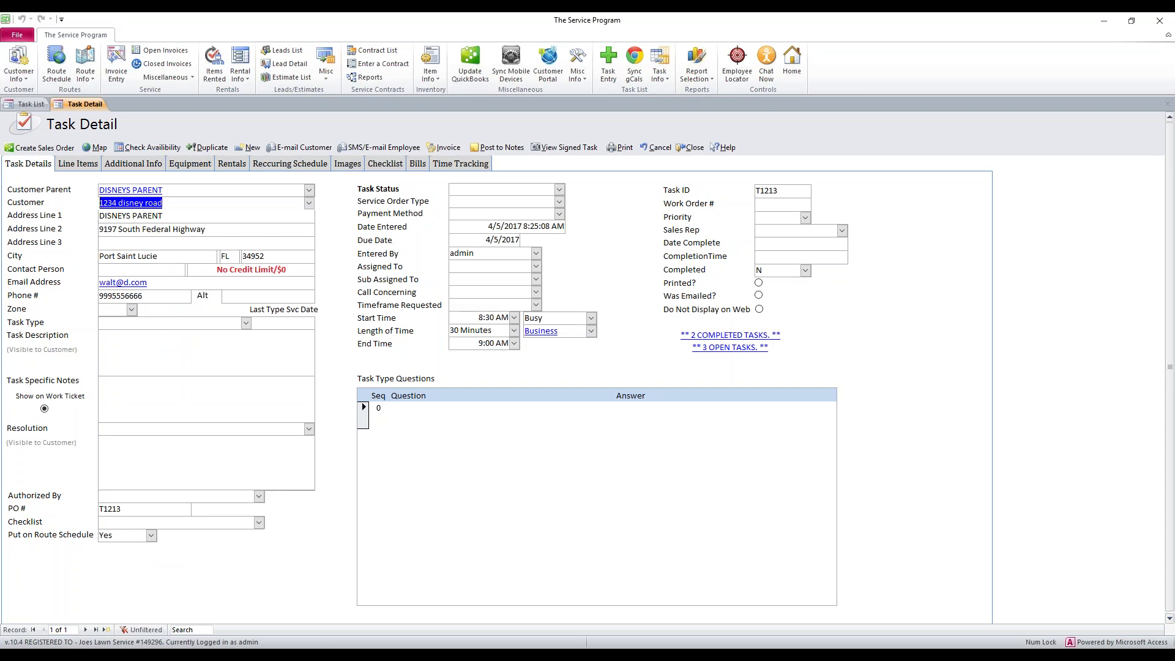
left_click(246, 324)
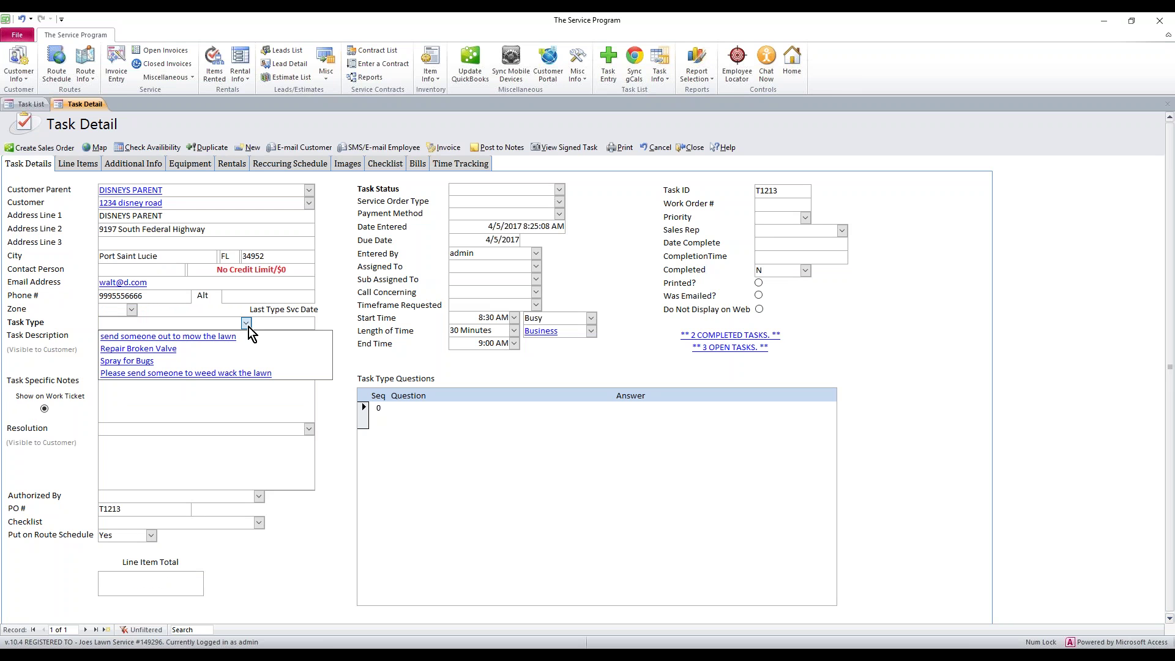
left_click(200, 375)
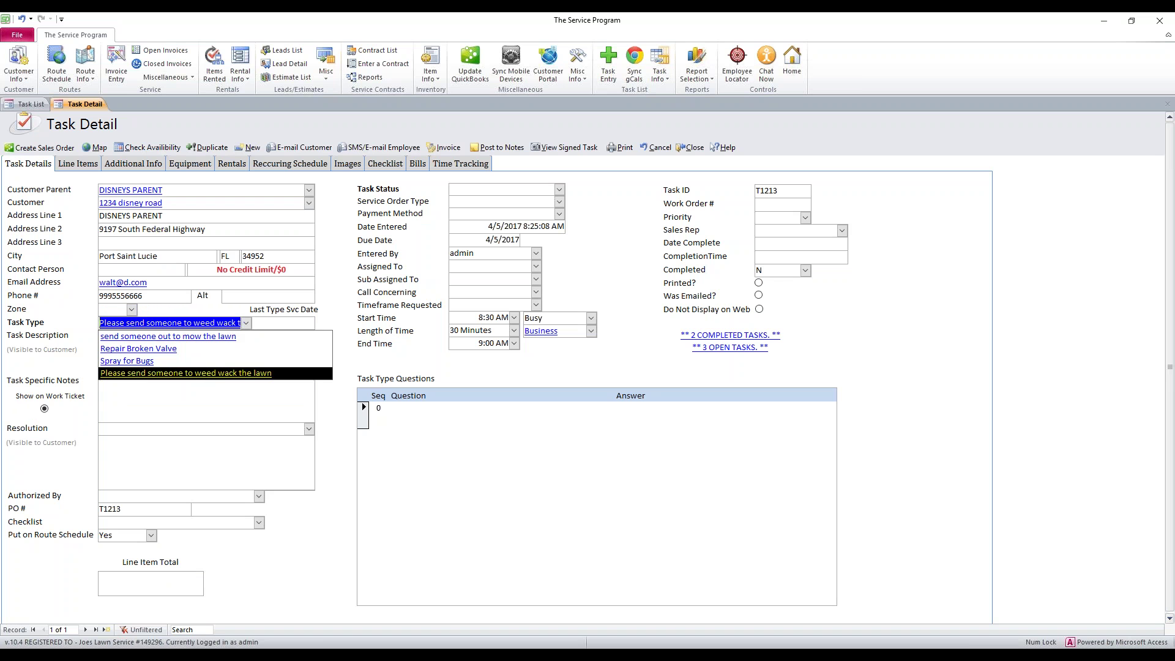
left_click_drag(154, 347, 104, 336)
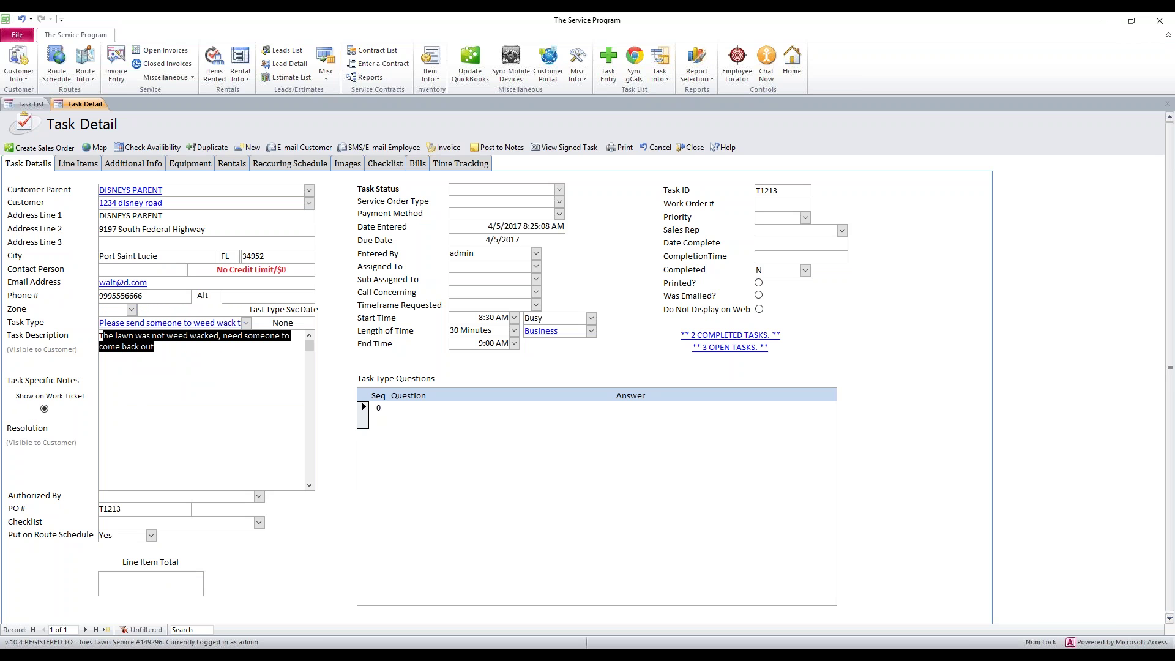
left_click(472, 268)
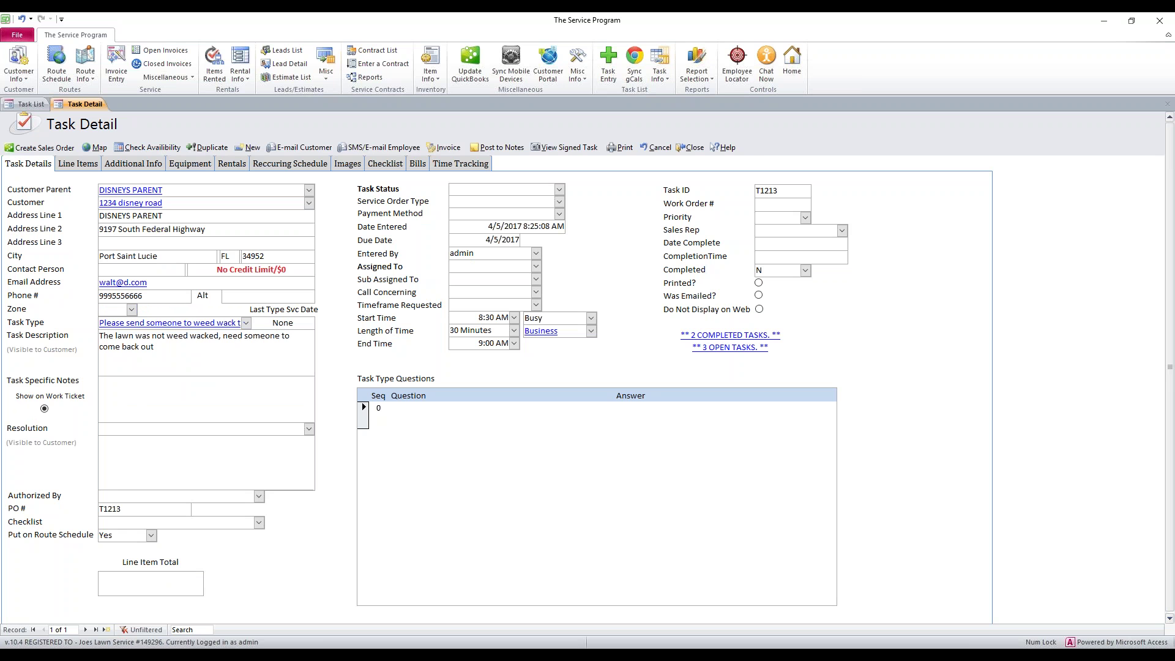
left_click(690, 148)
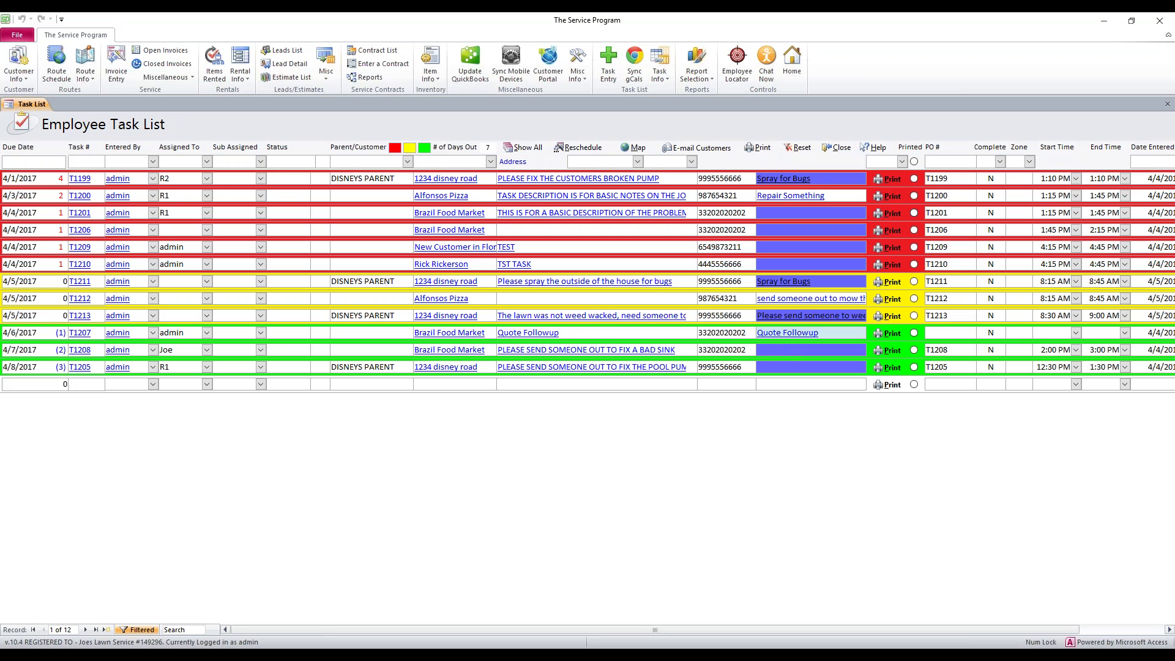
left_click(860, 162)
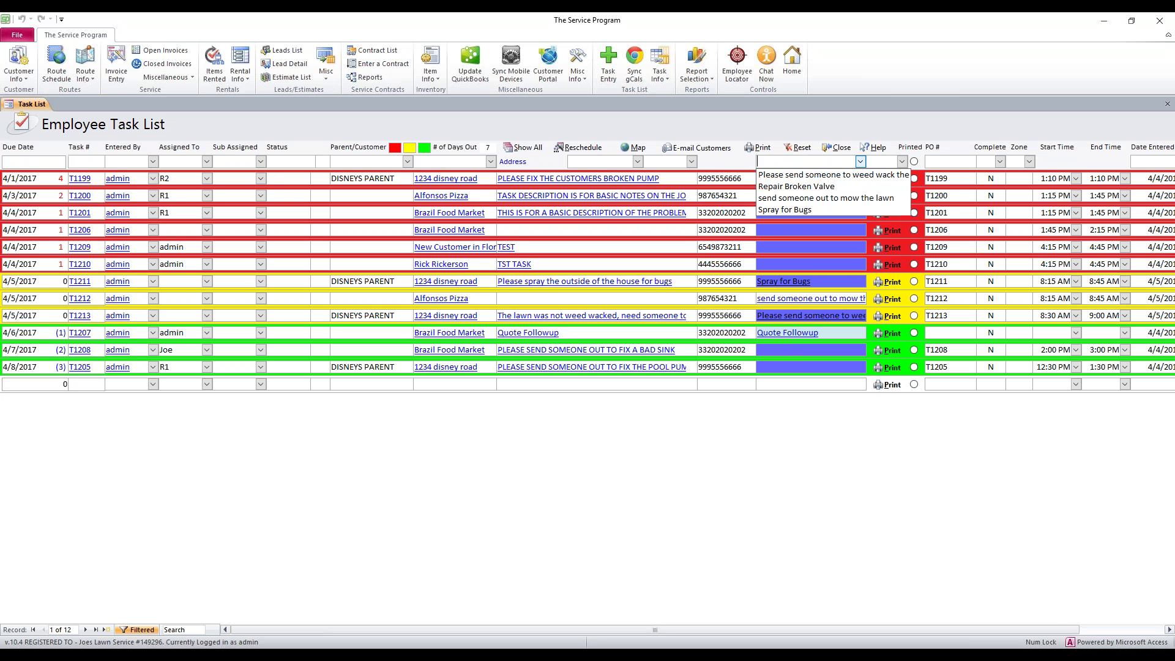
left_click(837, 209)
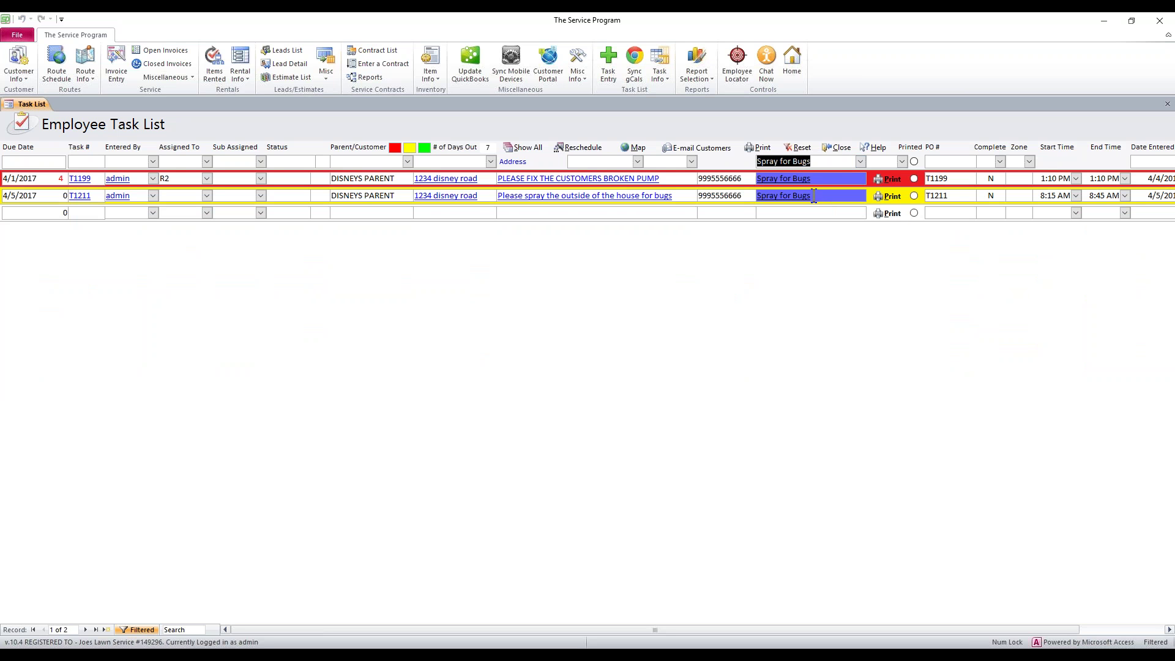
left_click(802, 148)
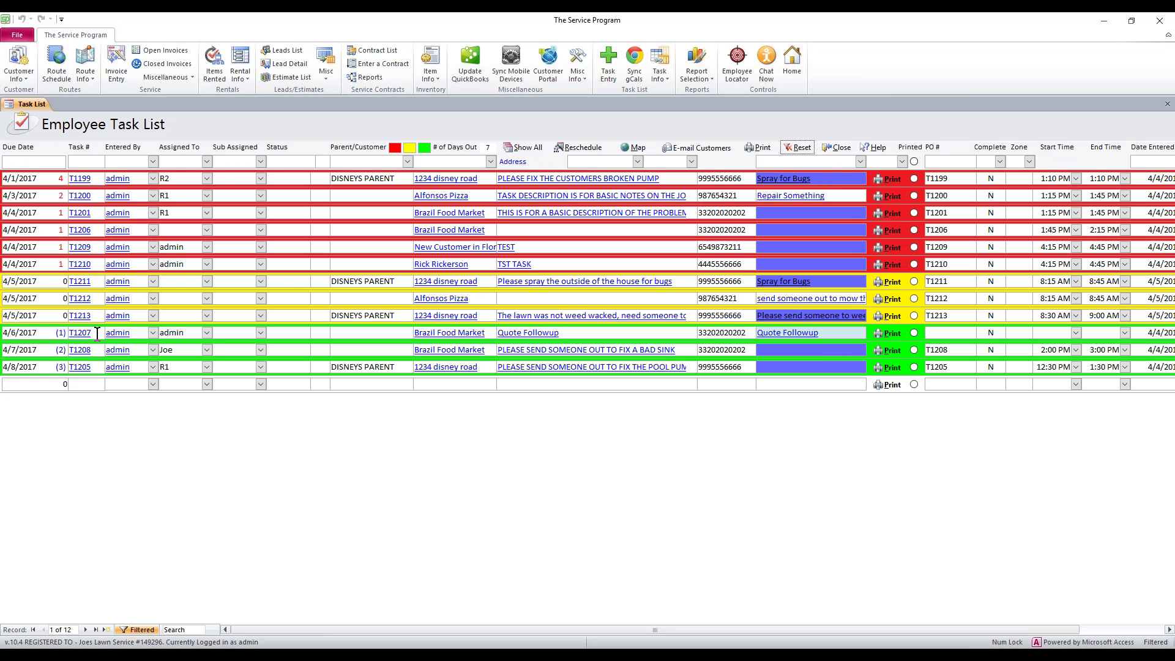
Open task T1199, open its Task Type List, and select the Spray for Bugs row
left_click(98, 179)
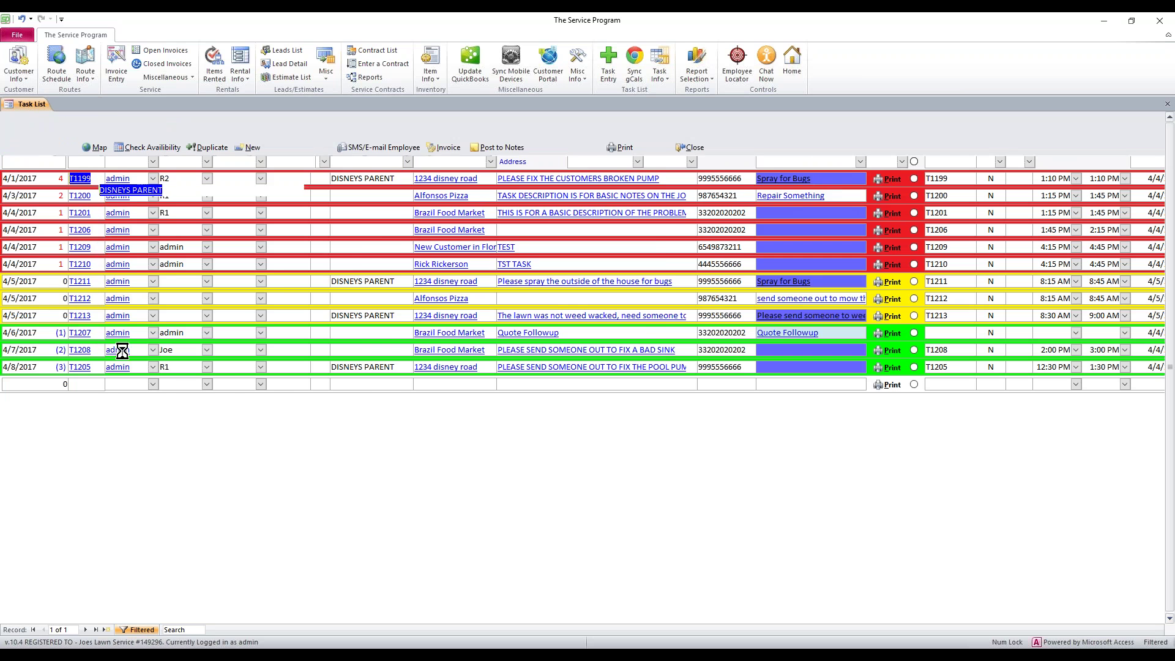
left_click_drag(154, 322, 97, 323)
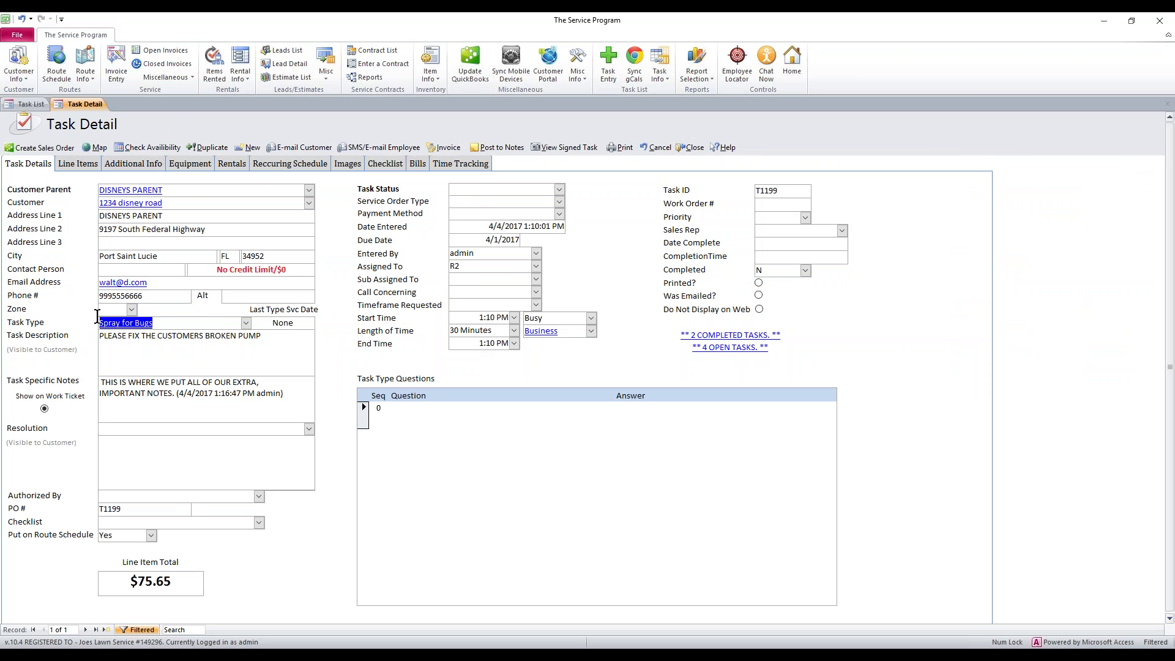
double_click(158, 322)
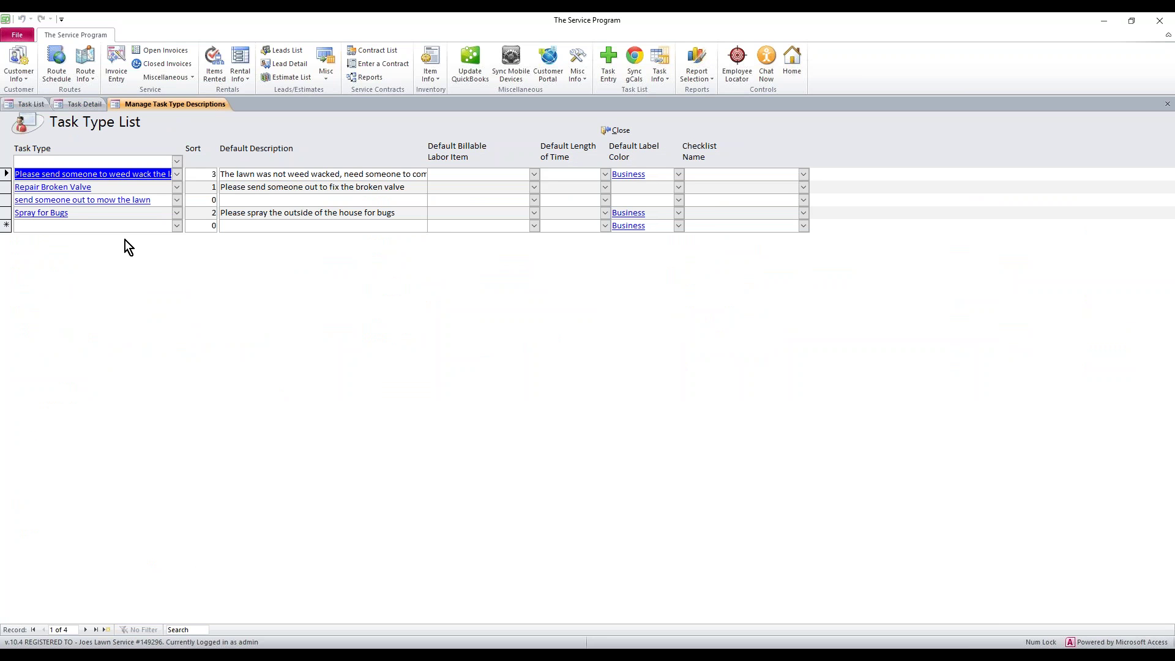
left_click_drag(97, 214, 15, 218)
left_click(72, 214)
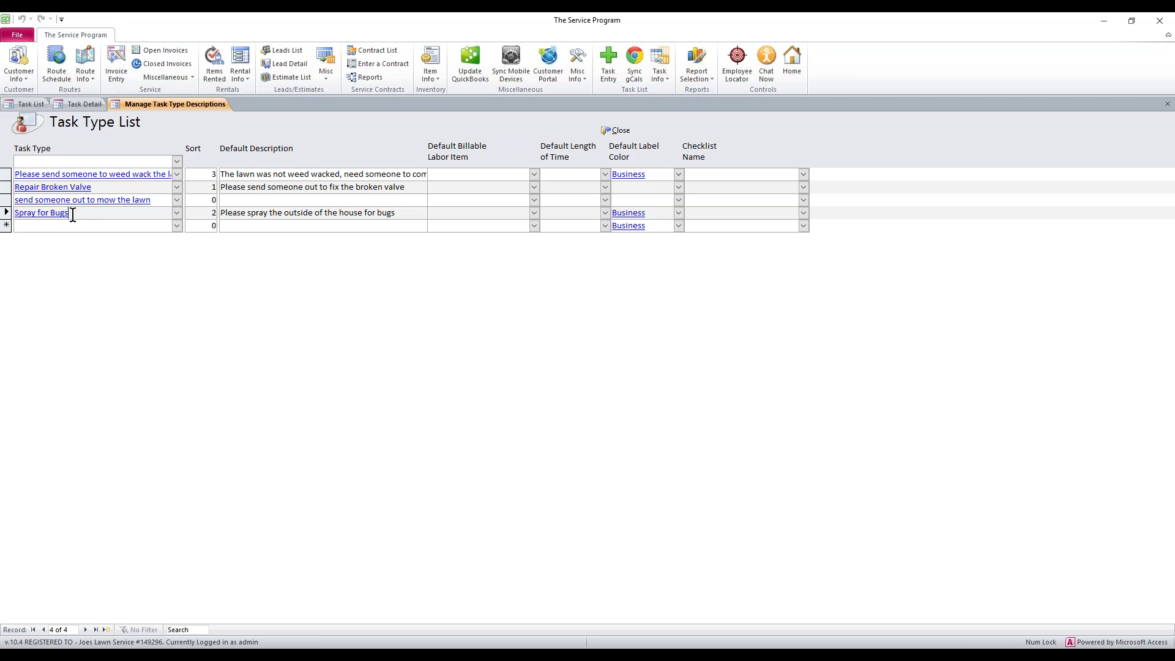
Open Spray for Bugs' questions and add question 1: 'Where are the bugs at?'
double_click(73, 215)
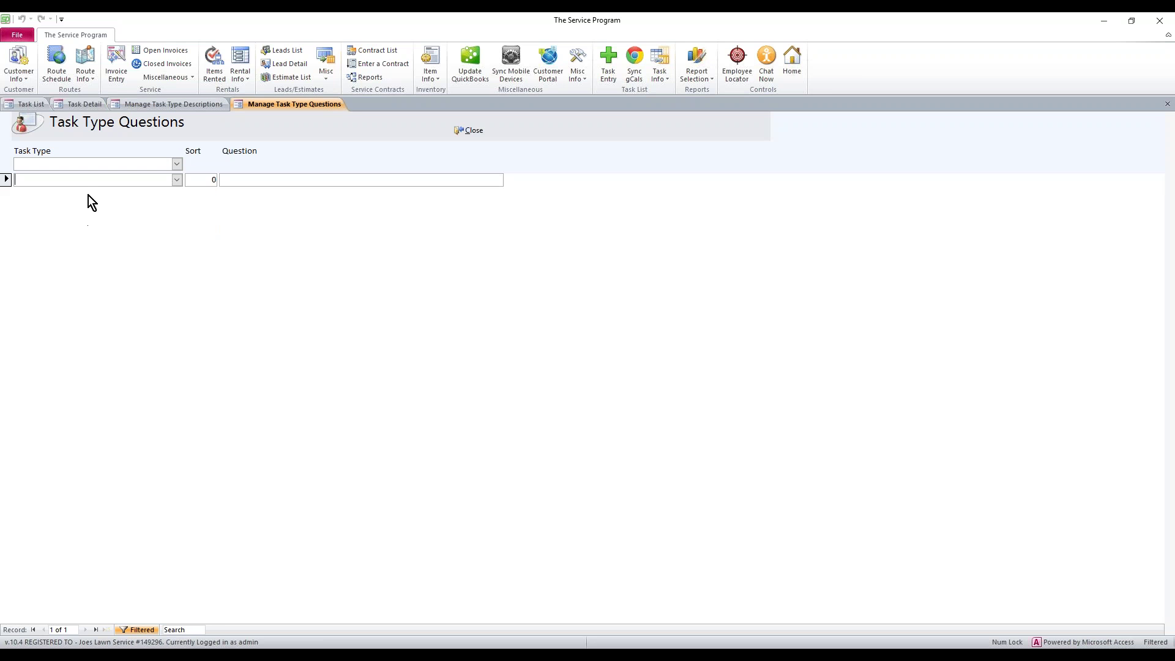
left_click(177, 179)
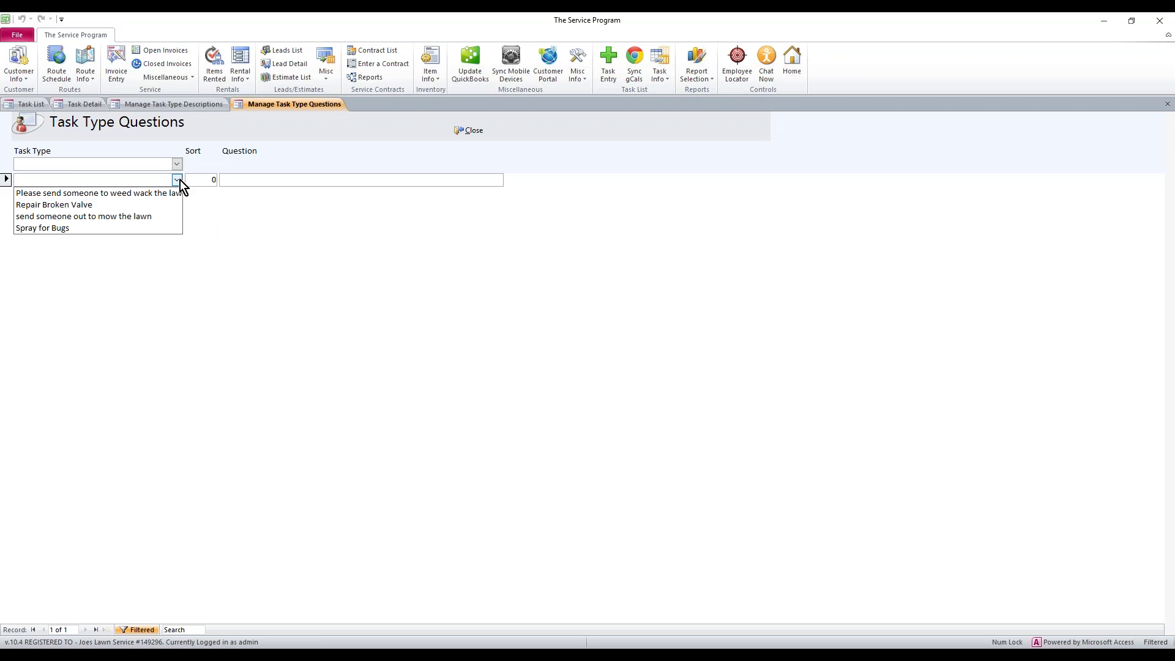
left_click(77, 228)
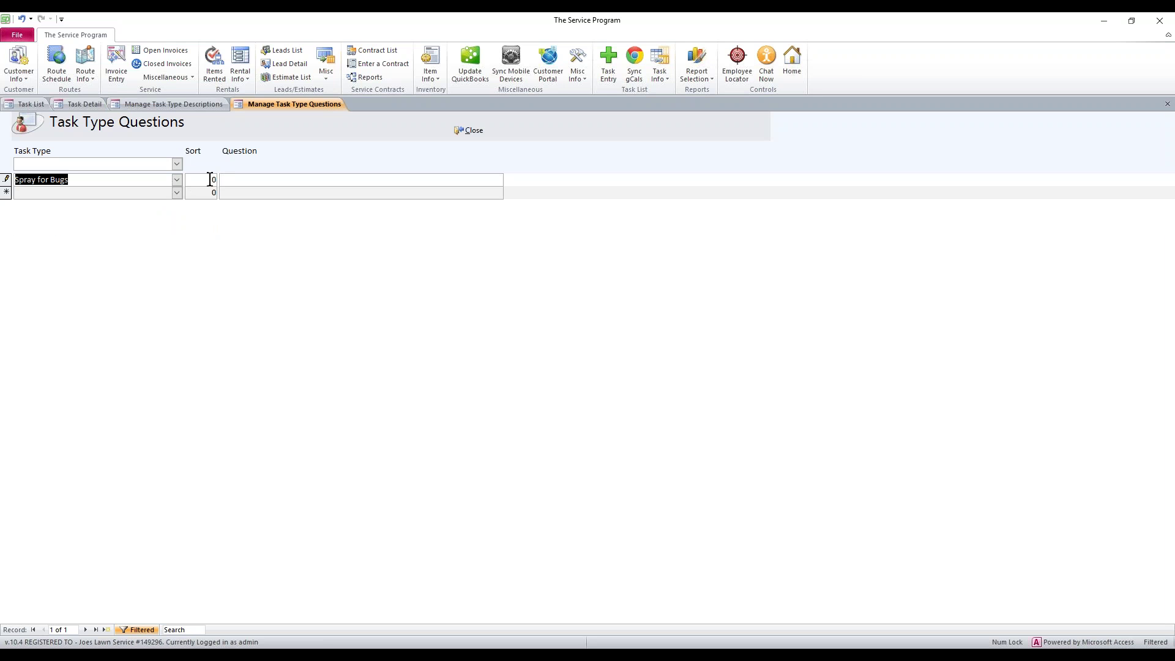
key("Tab")
type("1")
type("Where")
type("are ")
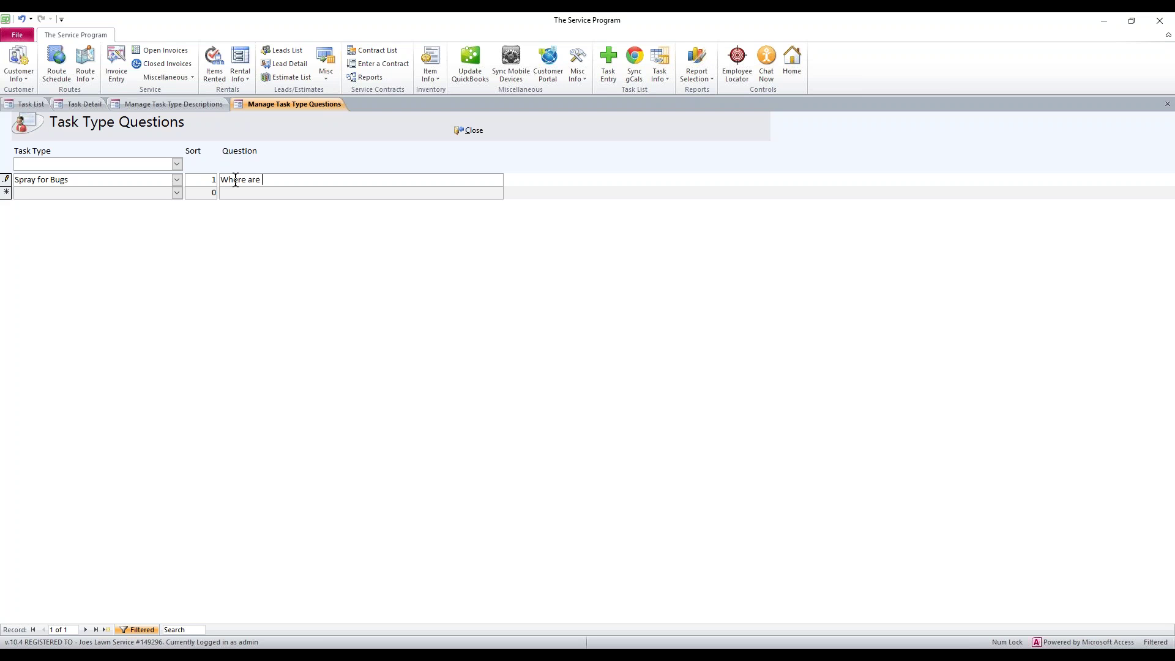
type("the bugs at?")
Add Spray for Bugs question 2: 'What type of spray should we use?'
left_click(177, 193)
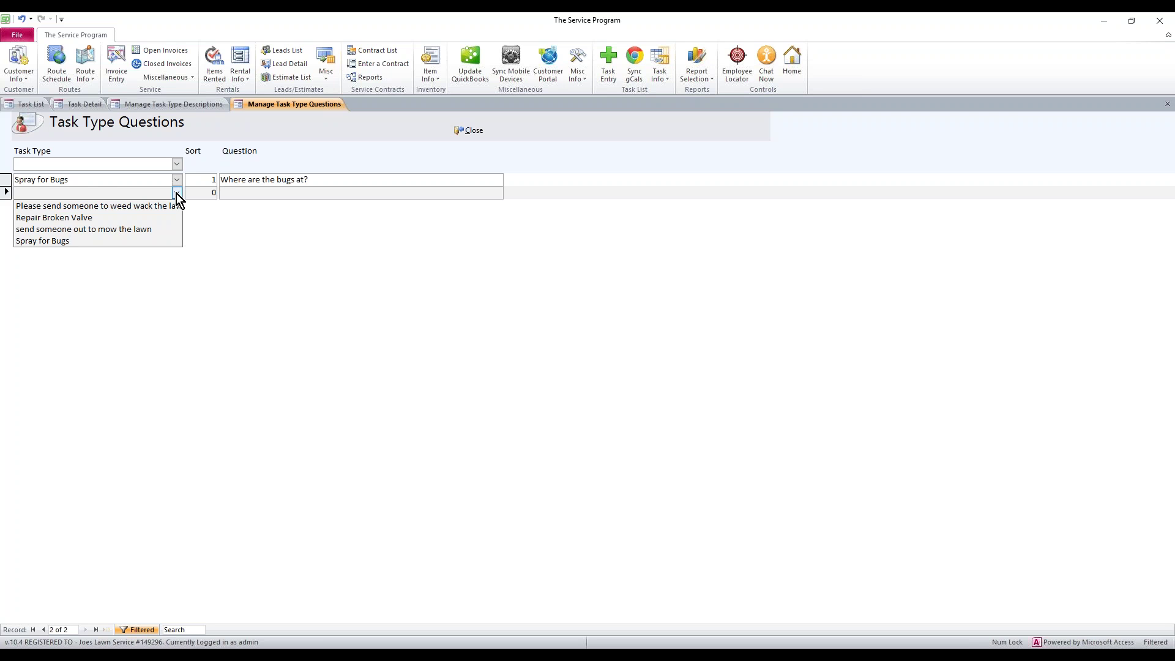
left_click(71, 242)
left_click(213, 193)
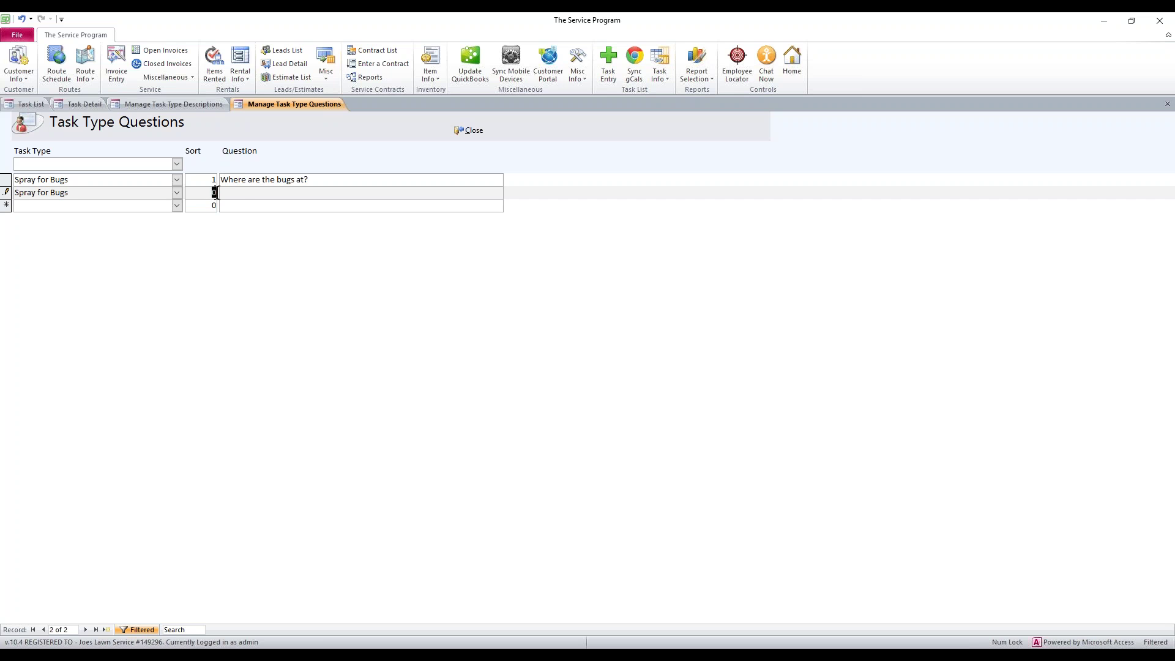
key("Tab")
type("What type ofs")
key("BackSpace")
type("spray should we use?")
Add question 3 'Are they ants or some other critter?', review all three, and close
left_click(176, 206)
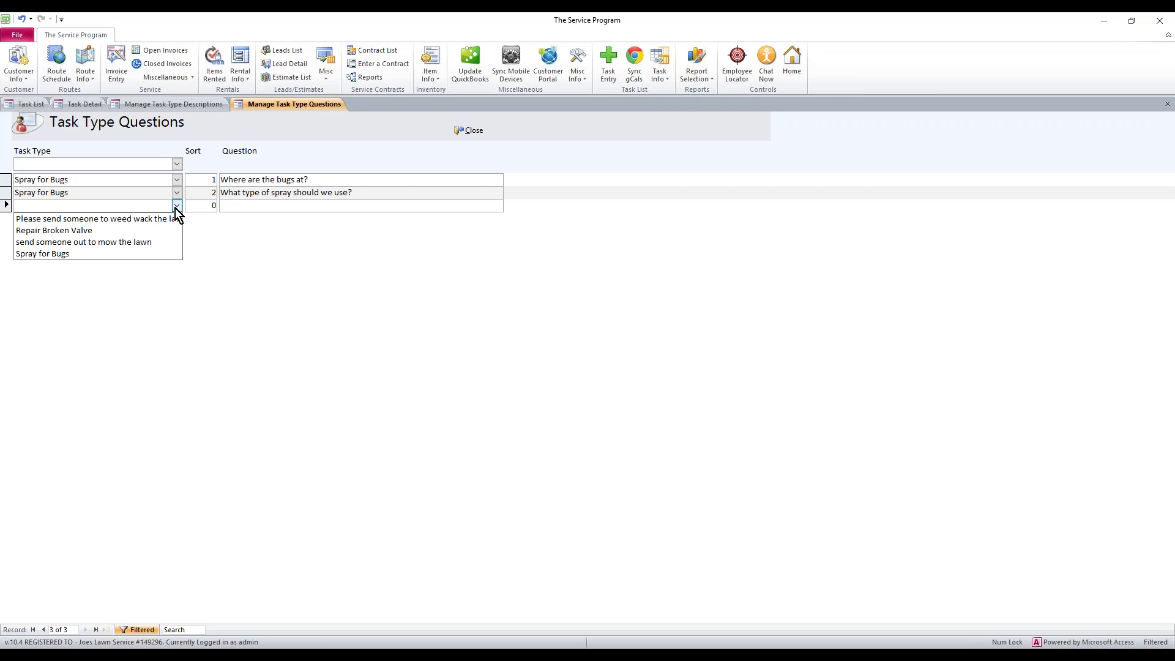
left_click(84, 256)
key("Tab")
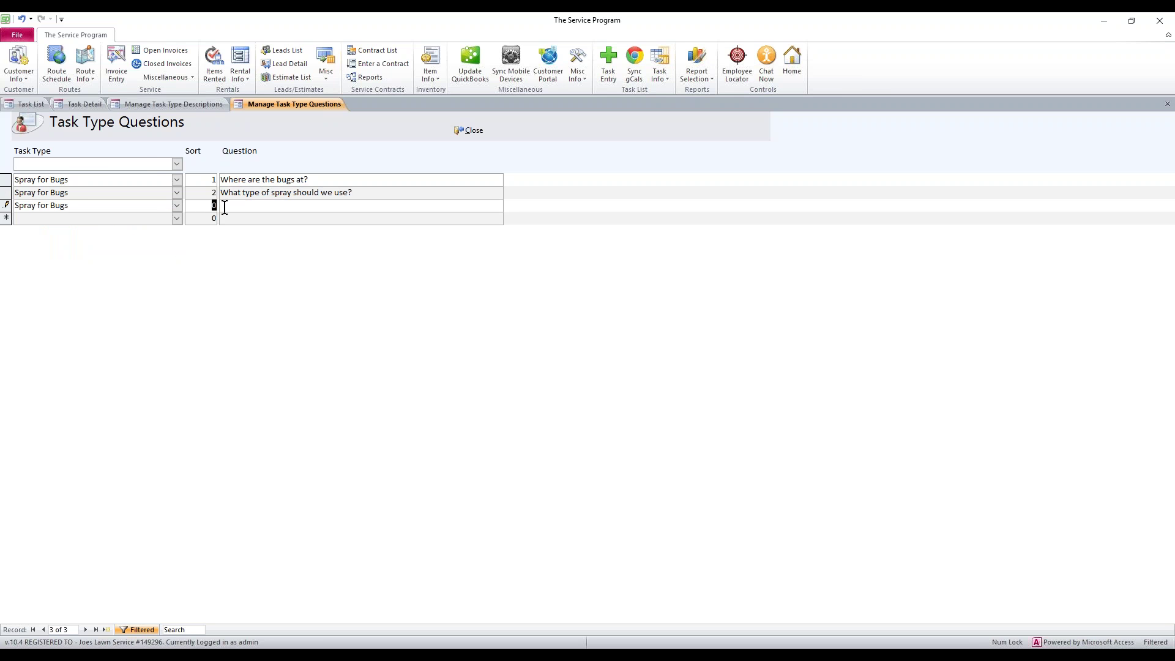
type("3")
key("Tab")
type("Are they ants or some other critter?")
left_click_drag(325, 180, 222, 180)
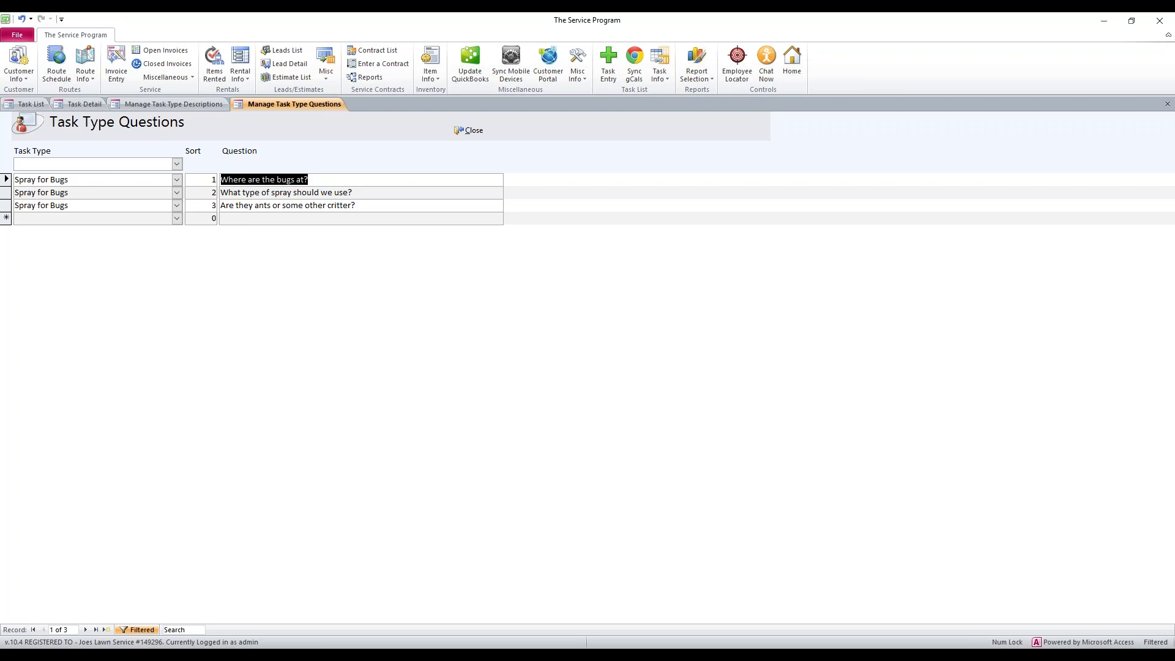
left_click_drag(376, 194, 229, 193)
left_click_drag(369, 207, 222, 206)
left_click(478, 135)
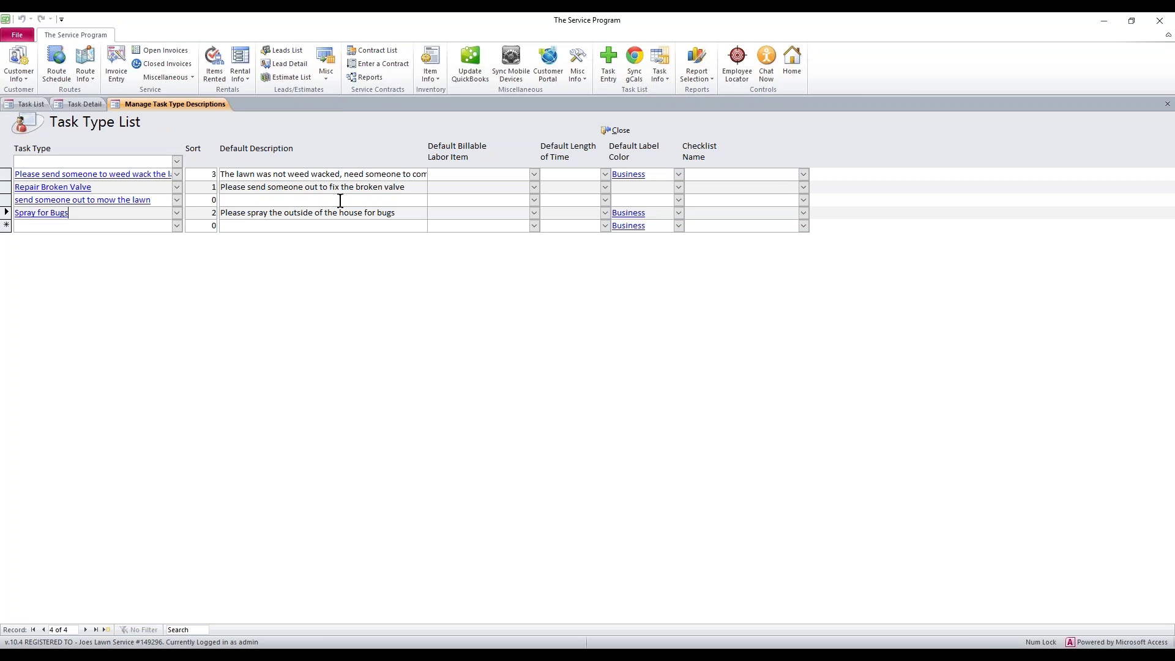
Close the Task Type List and reselect Spray for Bugs on task T1199 to load its questions
left_click(618, 130)
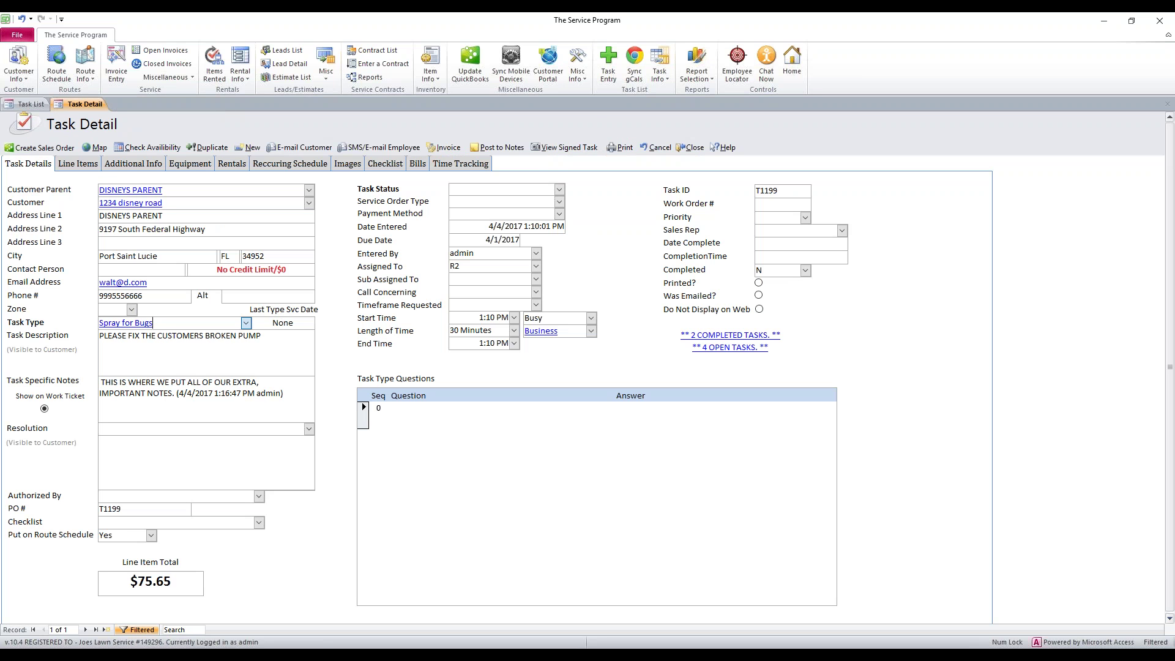
left_click(245, 323)
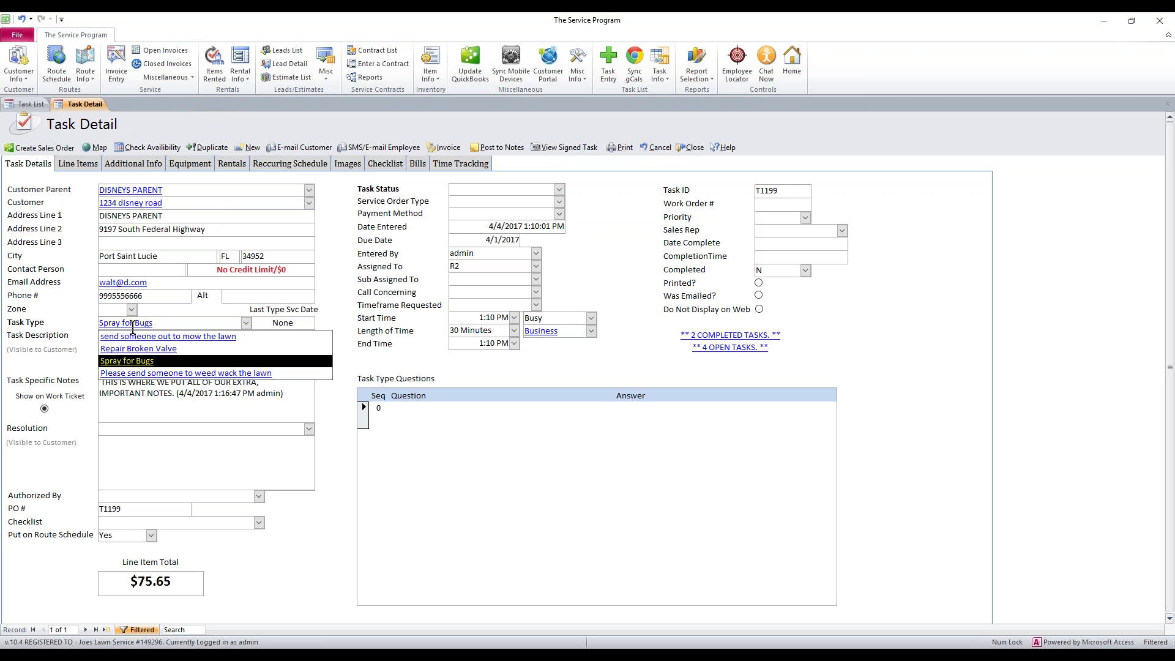
left_click(176, 361)
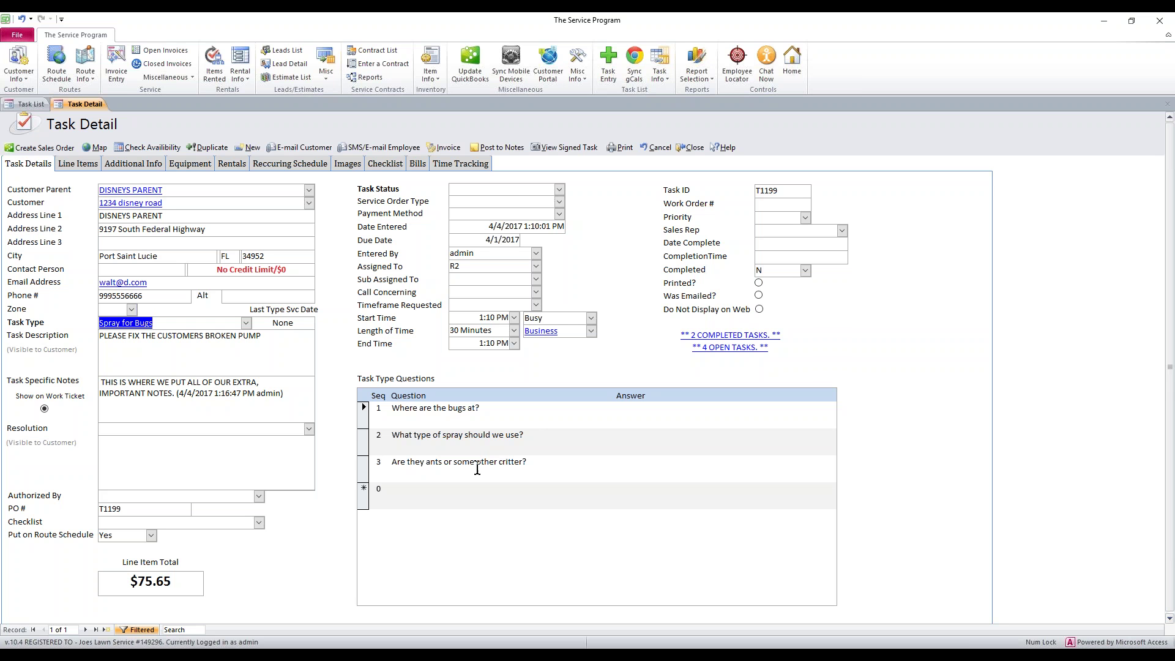
left_click(639, 409)
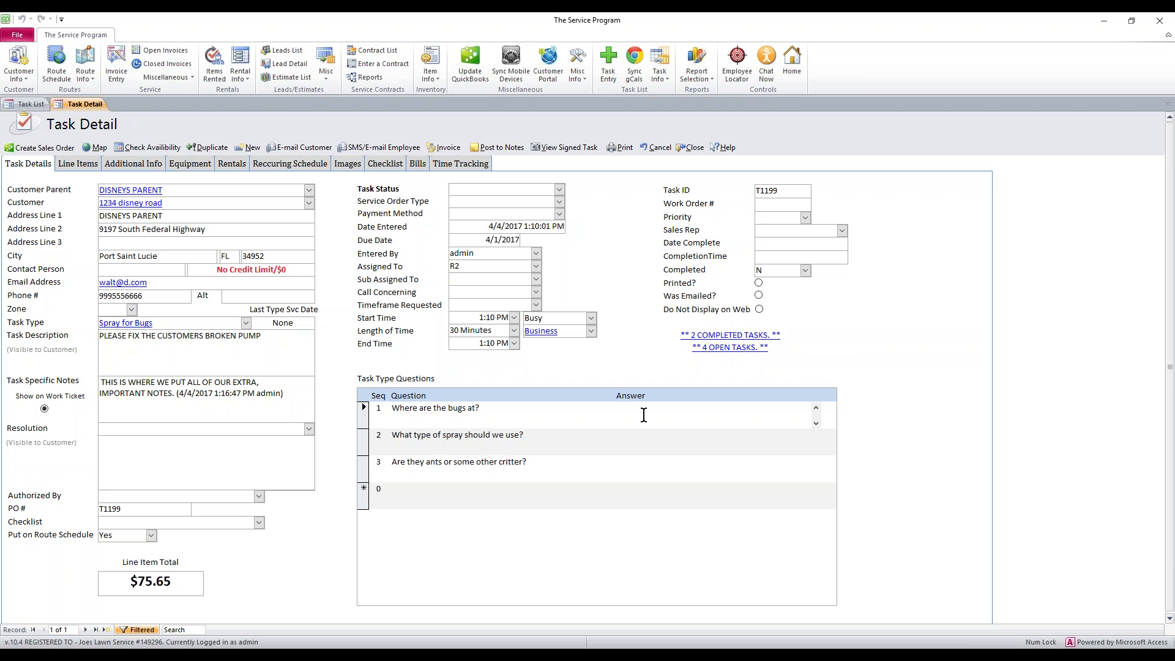
Enter the answers 'behind the stove', 'anything that does not harm children.' and 'Ants.'
type("behind the stove")
left_click(644, 444)
type("anything that does not ha")
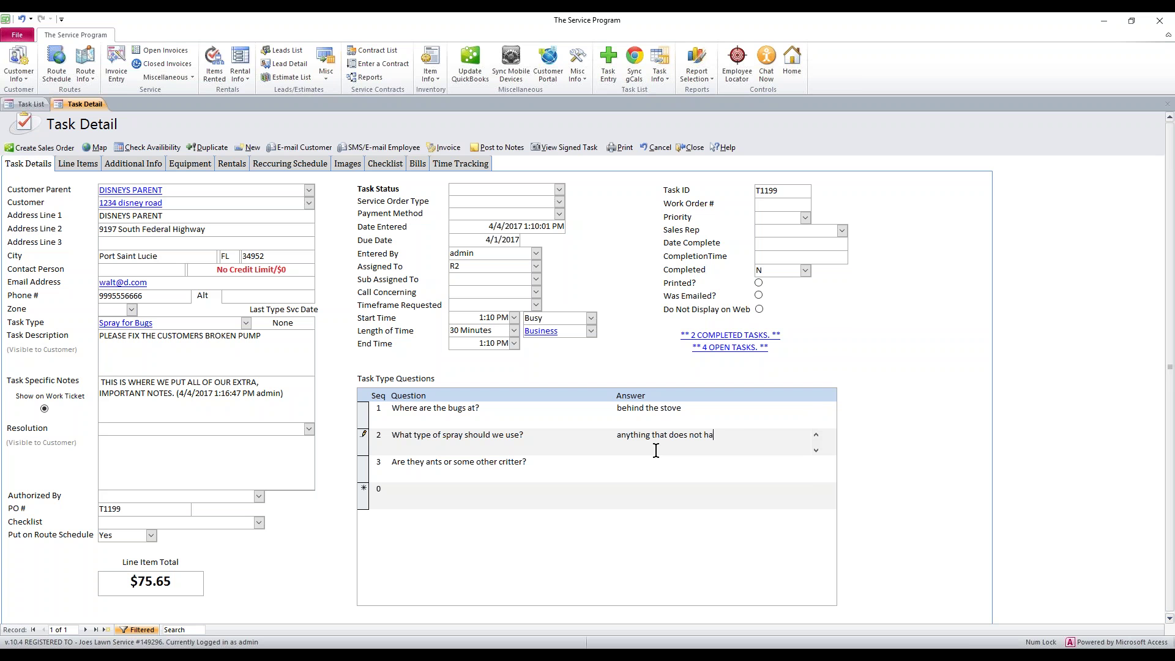
type("rm children.")
left_click(648, 465)
type("Ants.")
key("Tab")
left_click_drag(185, 323, 102, 324)
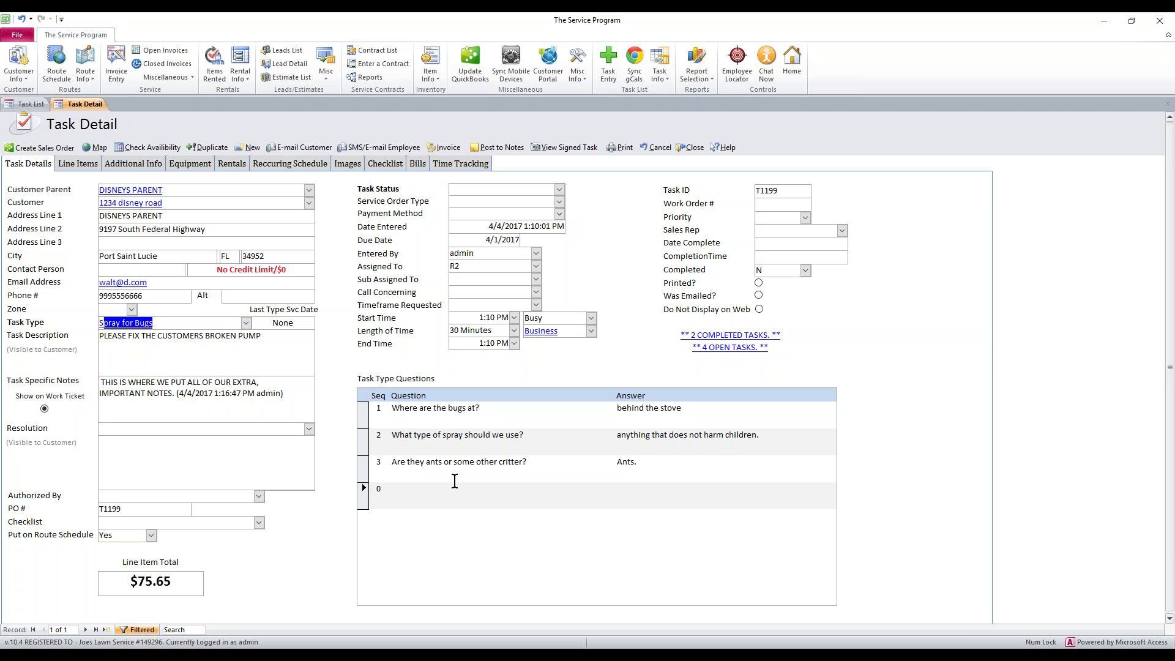